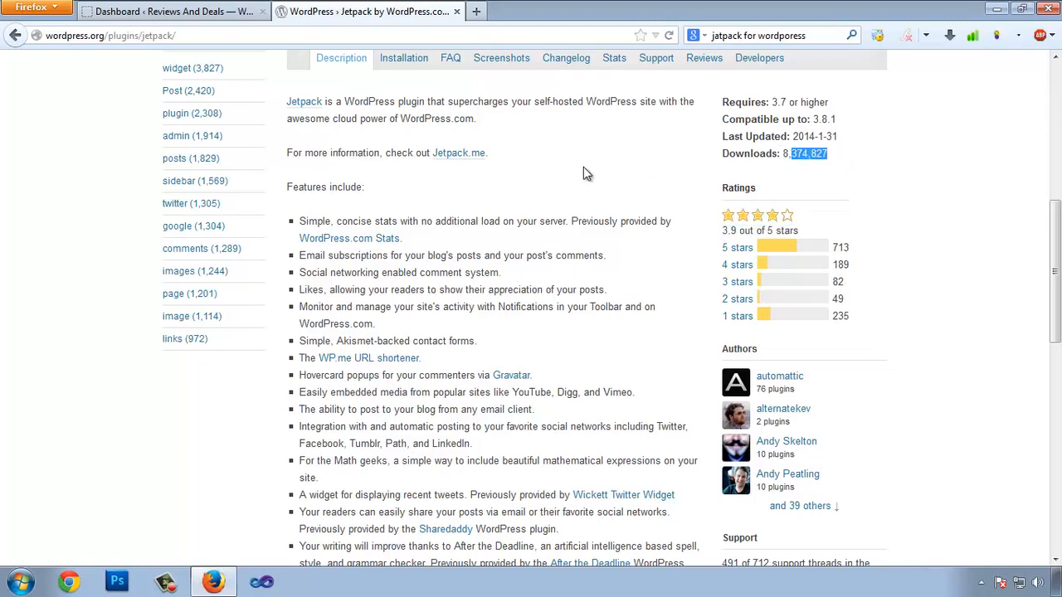
Read through the Jetpack plugin page, highlighting its download count and feature list
{"action": "left_click_drag", "start_coordinate": [583, 167], "coordinate": [527, 206]}
{"action": "left_click", "coordinate": [670, 158]}
{"action": "scroll", "coordinate": [315, 91], "scroll_direction": "down", "scroll_amount": 2}
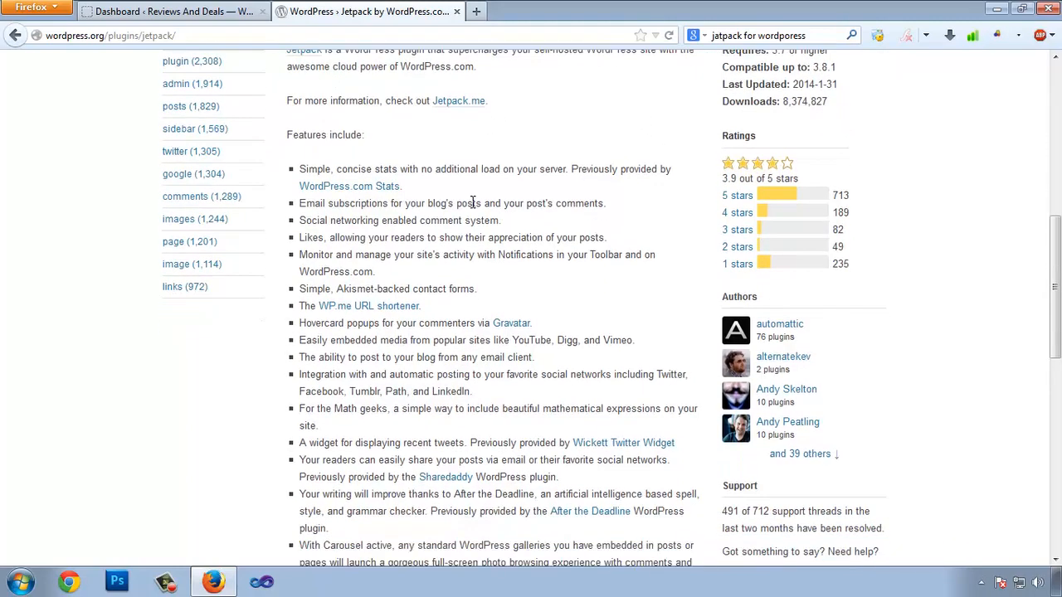
{"action": "left_click_drag", "start_coordinate": [300, 132], "coordinate": [473, 544]}
{"action": "scroll", "coordinate": [471, 300], "scroll_direction": "down", "scroll_amount": 5}
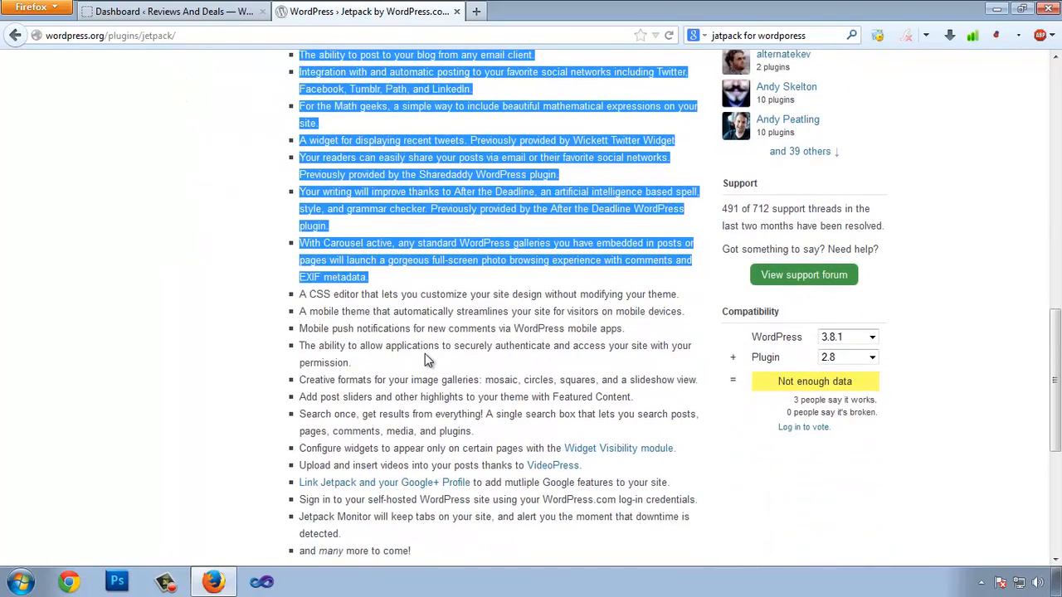
{"action": "scroll", "coordinate": [425, 356], "scroll_direction": "up", "scroll_amount": 4}
{"action": "left_click", "coordinate": [502, 284]}
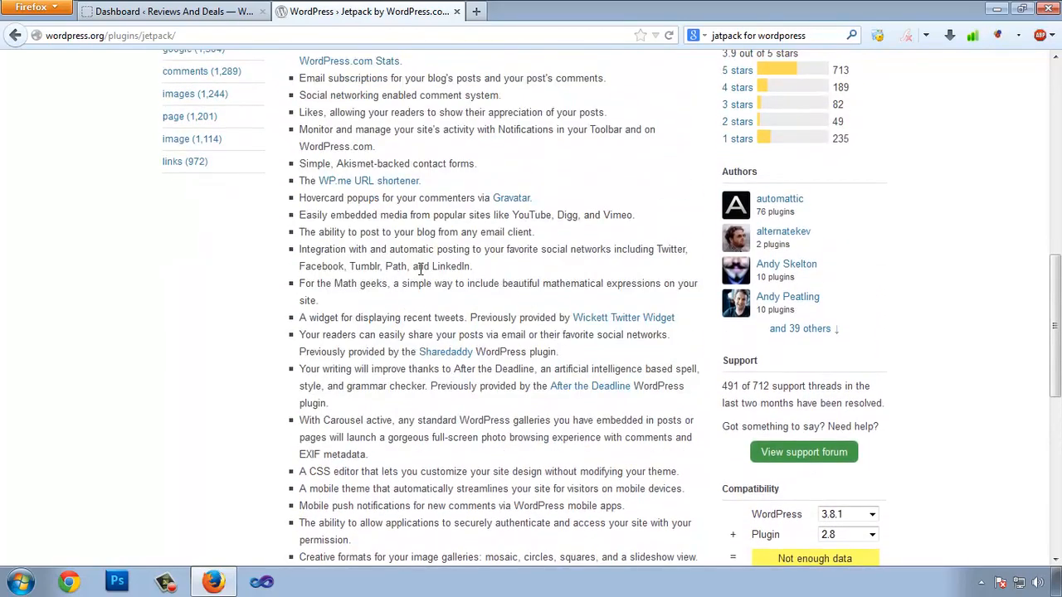
{"action": "scroll", "coordinate": [420, 331], "scroll_direction": "up", "scroll_amount": 5}
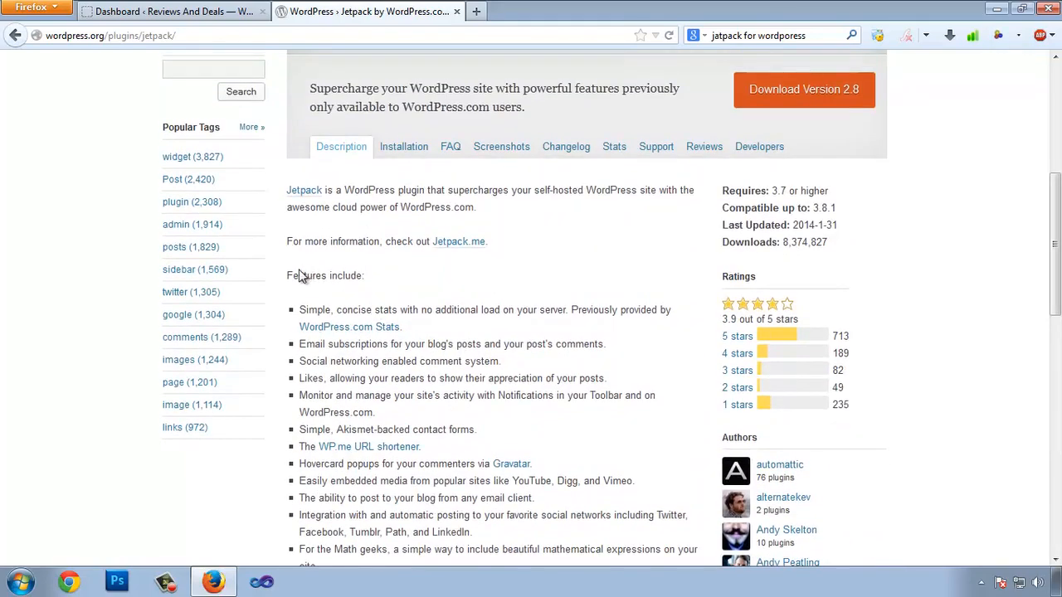
Select and copy the 'Jetpack by WordPress.com' plugin title
{"action": "triple_click", "coordinate": [301, 277]}
{"action": "left_click", "coordinate": [540, 301]}
{"action": "scroll", "coordinate": [524, 299], "scroll_direction": "up", "scroll_amount": 7}
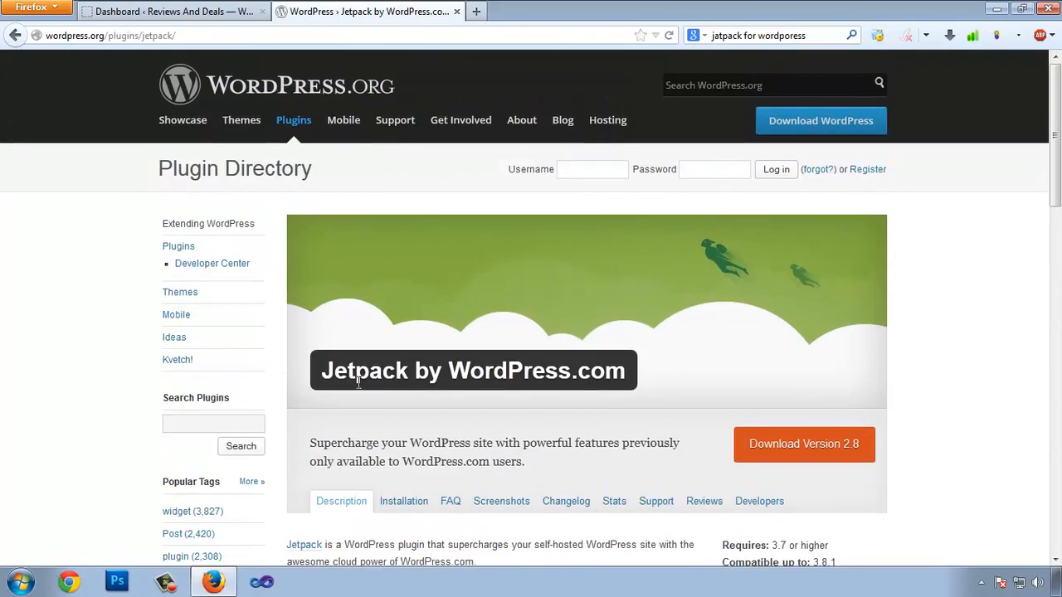
{"action": "left_click_drag", "start_coordinate": [322, 379], "coordinate": [623, 365]}
{"action": "key", "text": "ctrl+c"}
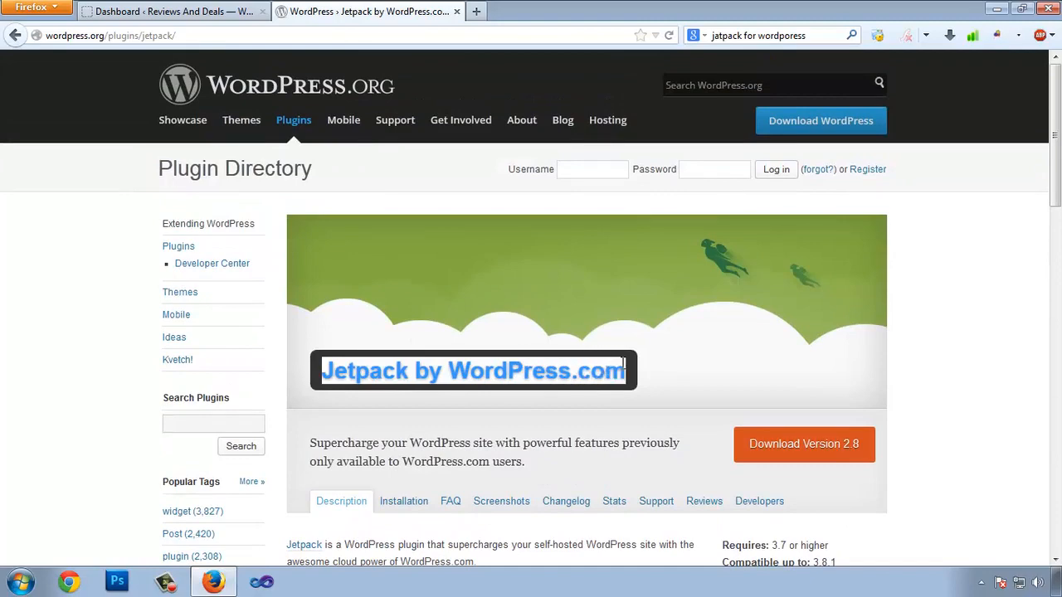
Search the dashboard's Add New Plugins screen for 'Jetpack by WordPress.com'
{"action": "left_click", "coordinate": [179, 11]}
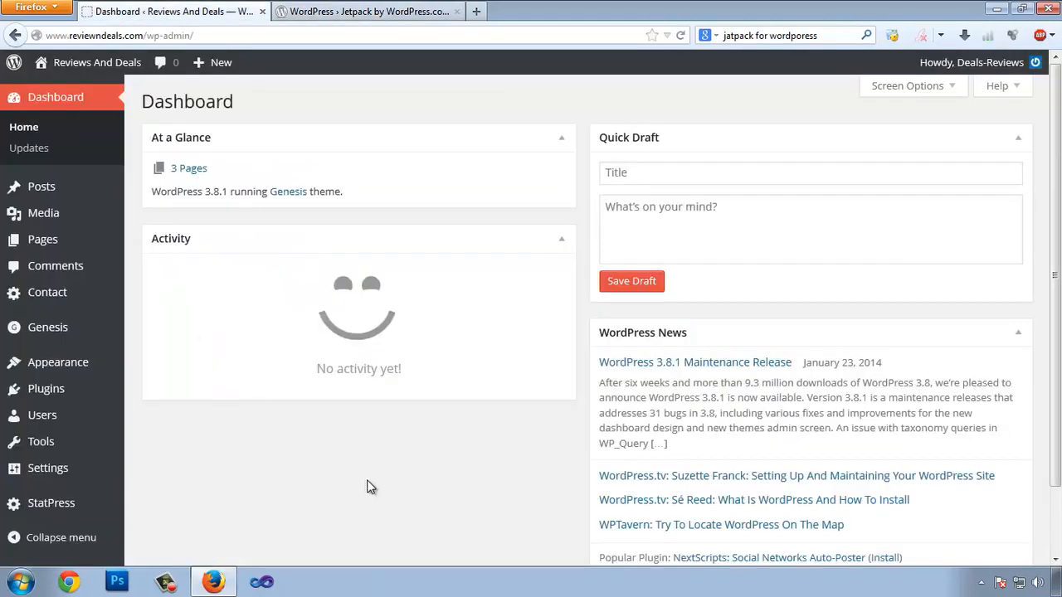
{"action": "mouse_move", "coordinate": [80, 400]}
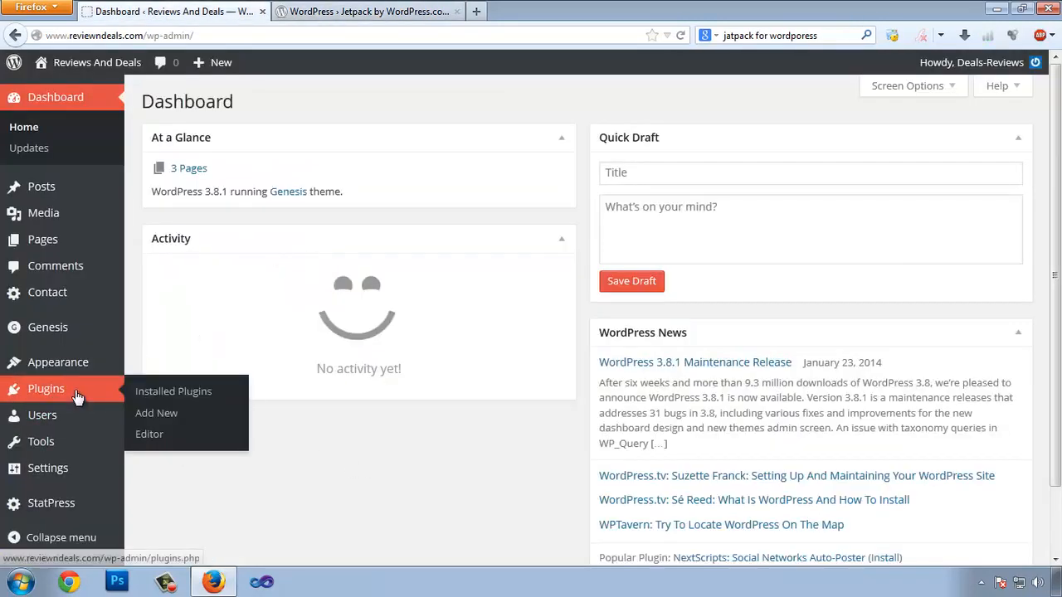
{"action": "left_click", "coordinate": [164, 420]}
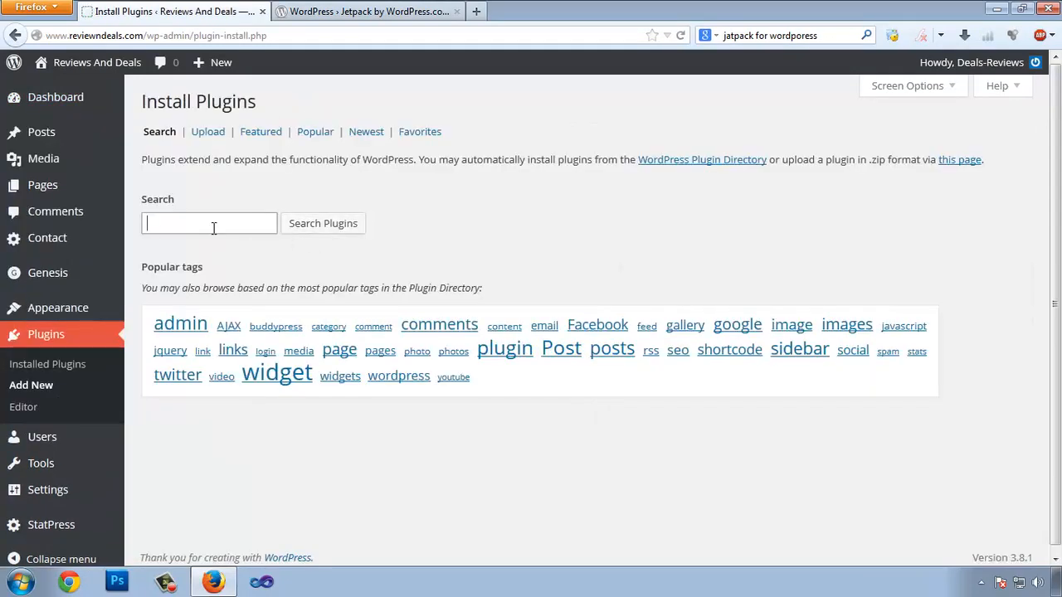
{"action": "key", "text": "ctrl+v"}
{"action": "left_click", "coordinate": [332, 226]}
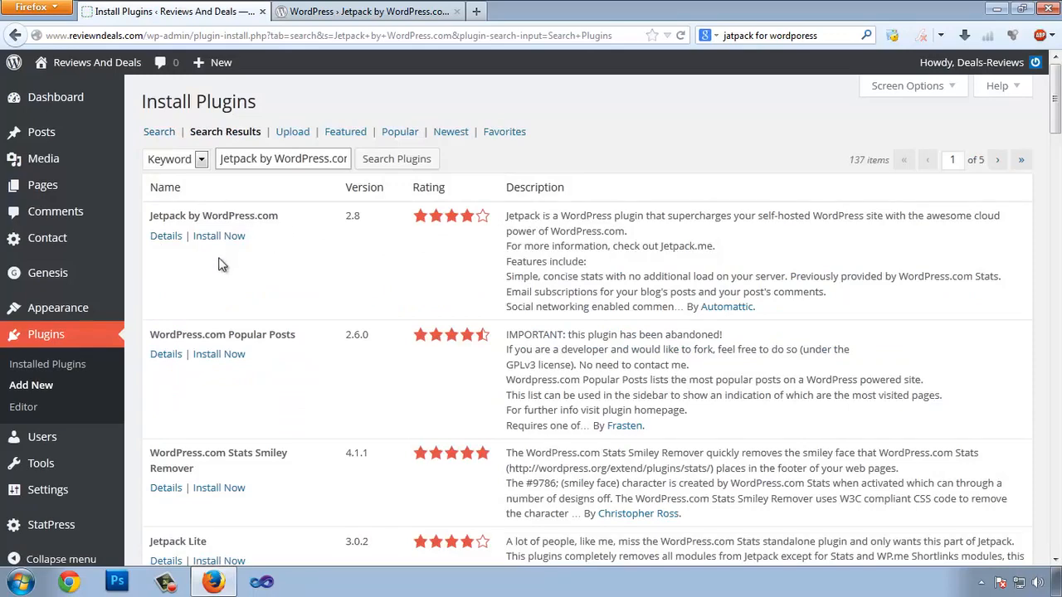
Install Jetpack by WordPress.com 2.8 and start activating it
{"action": "left_click", "coordinate": [221, 238]}
{"action": "left_click", "coordinate": [512, 270]}
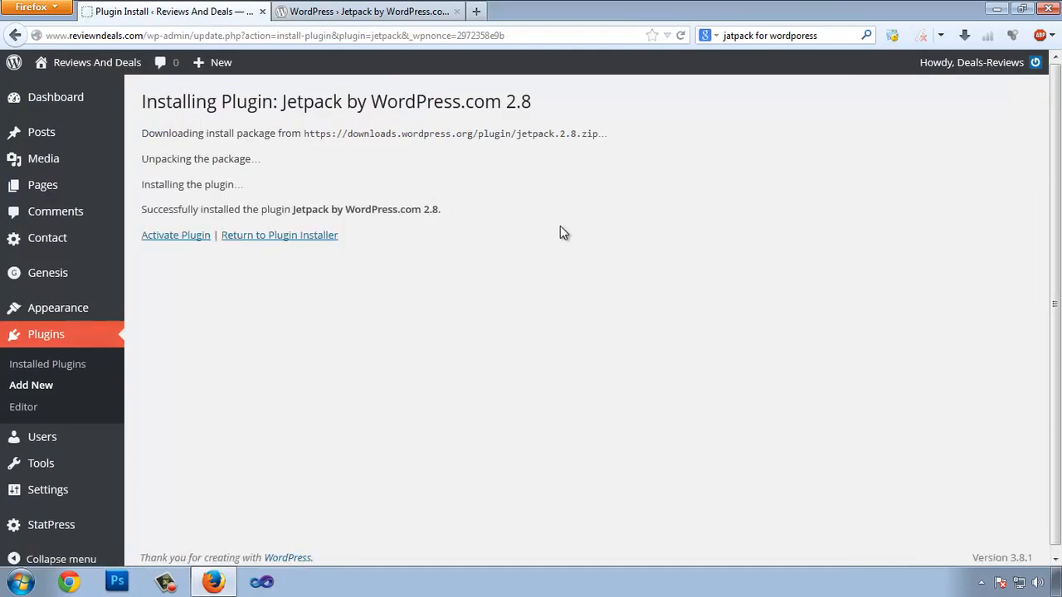
{"action": "left_click_drag", "start_coordinate": [186, 109], "coordinate": [273, 106]}
{"action": "left_click", "coordinate": [393, 347]}
{"action": "left_click", "coordinate": [168, 240]}
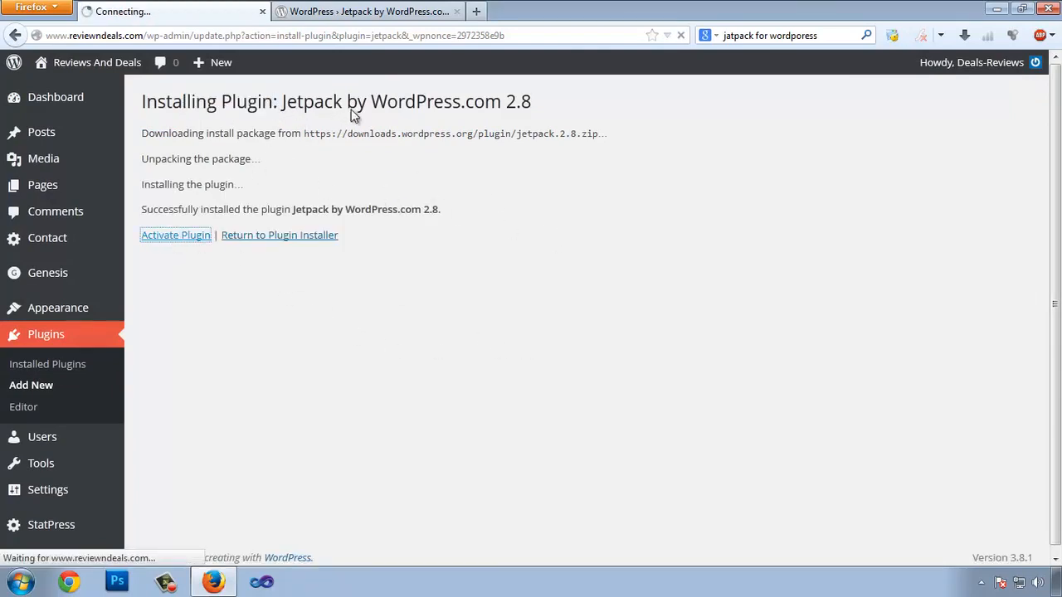
Close the plugin directory tab and start connecting Jetpack to WordPress.com
{"action": "left_click", "coordinate": [456, 12]}
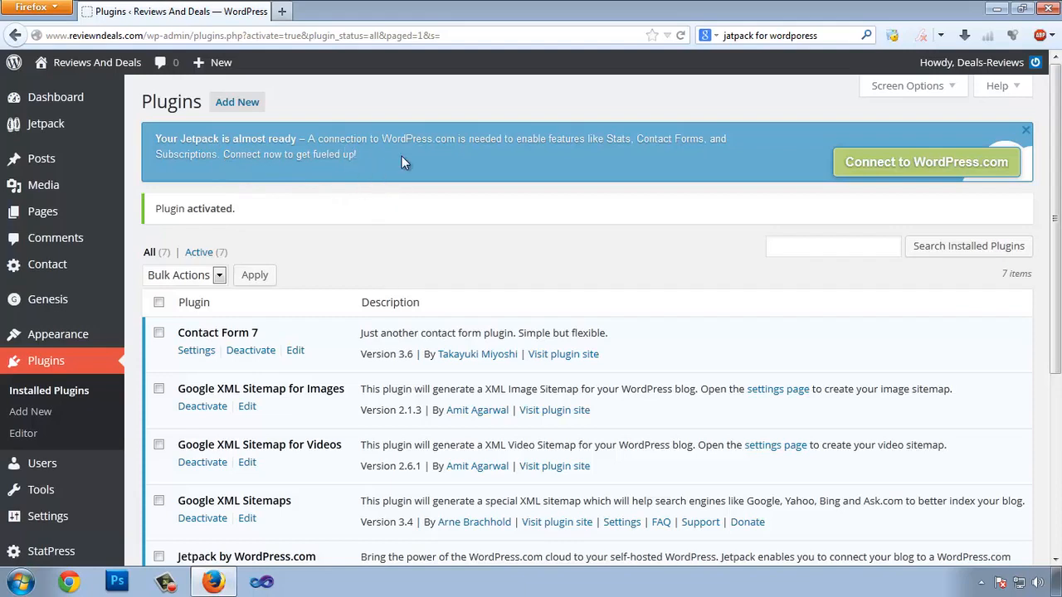
{"action": "left_click", "coordinate": [867, 172]}
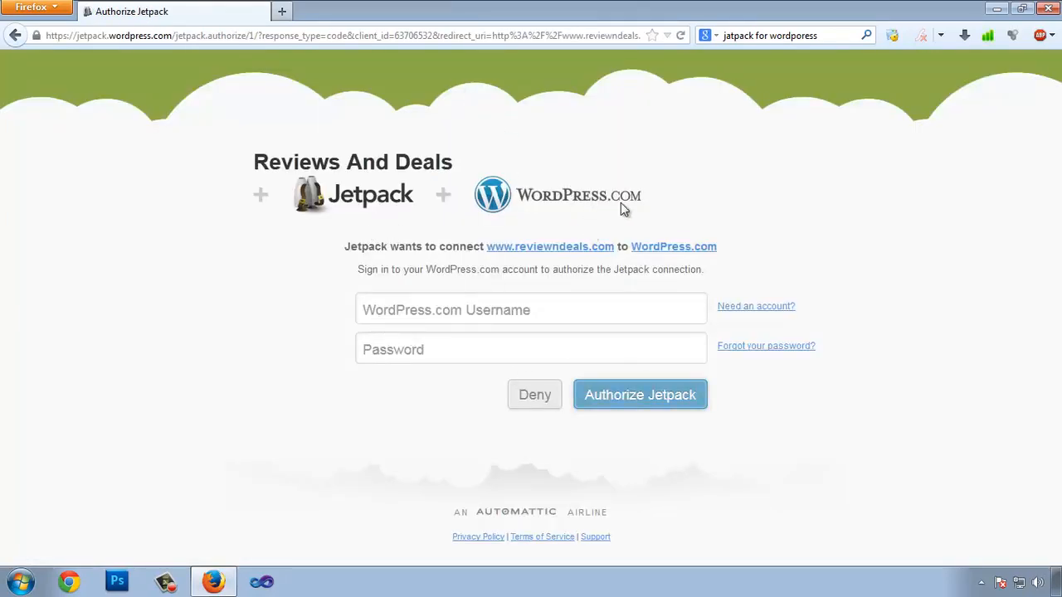
Check the account username on the 'Need an account?' signup page, then close it
{"action": "right_click", "coordinate": [745, 309]}
{"action": "left_click", "coordinate": [797, 320]}
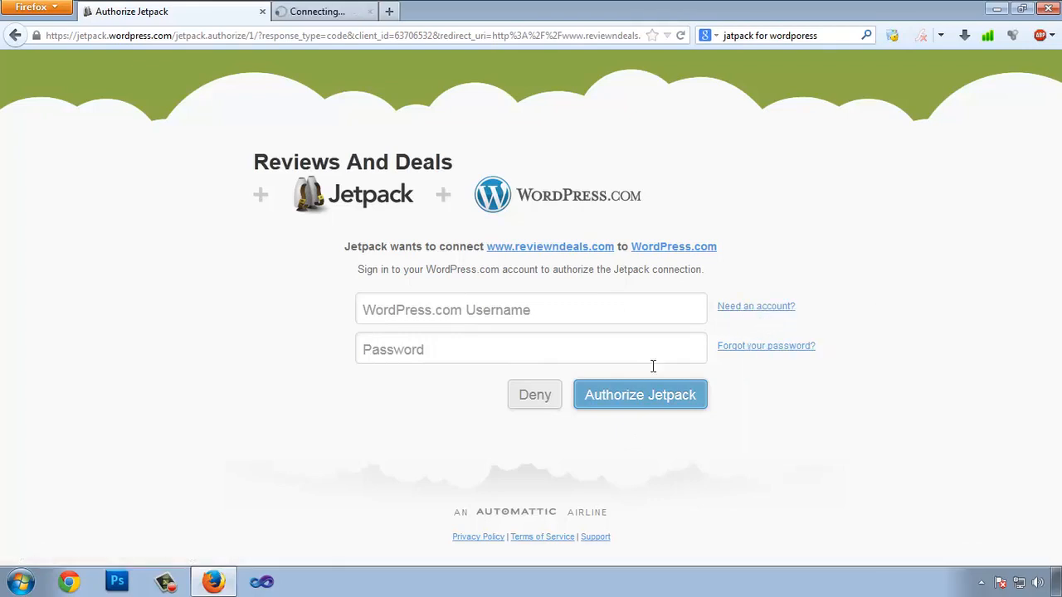
{"action": "left_click", "coordinate": [393, 9]}
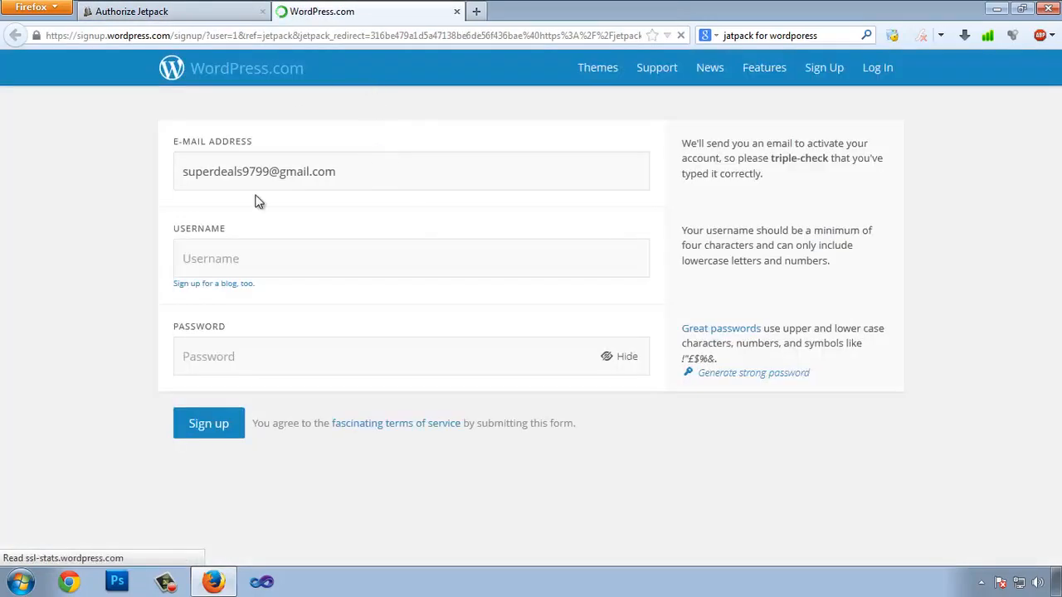
{"action": "left_click", "coordinate": [230, 171]}
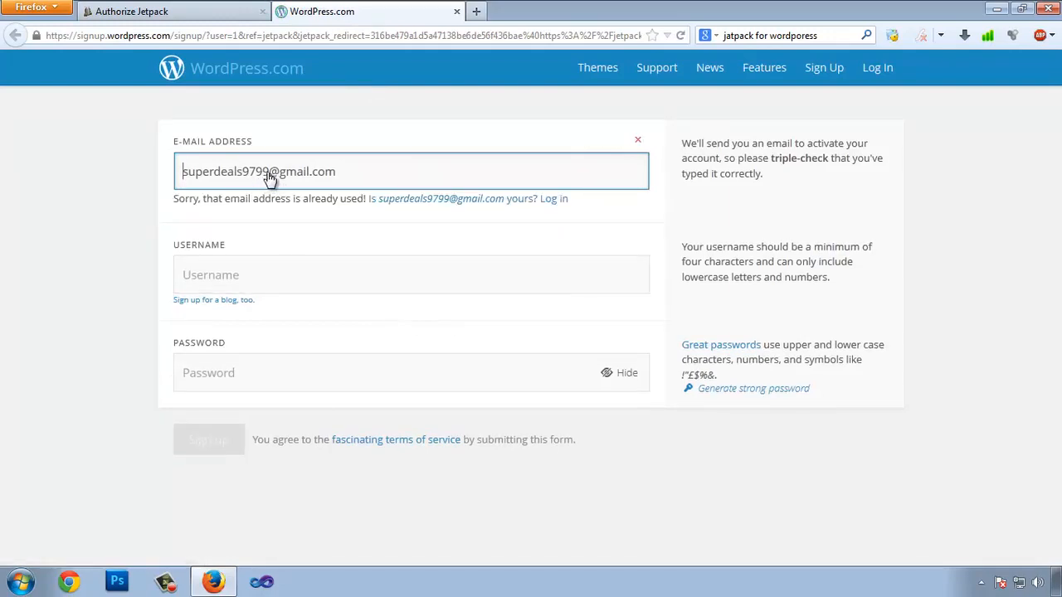
{"action": "left_click_drag", "start_coordinate": [269, 172], "coordinate": [144, 175]}
{"action": "key", "text": "ctrl+c"}
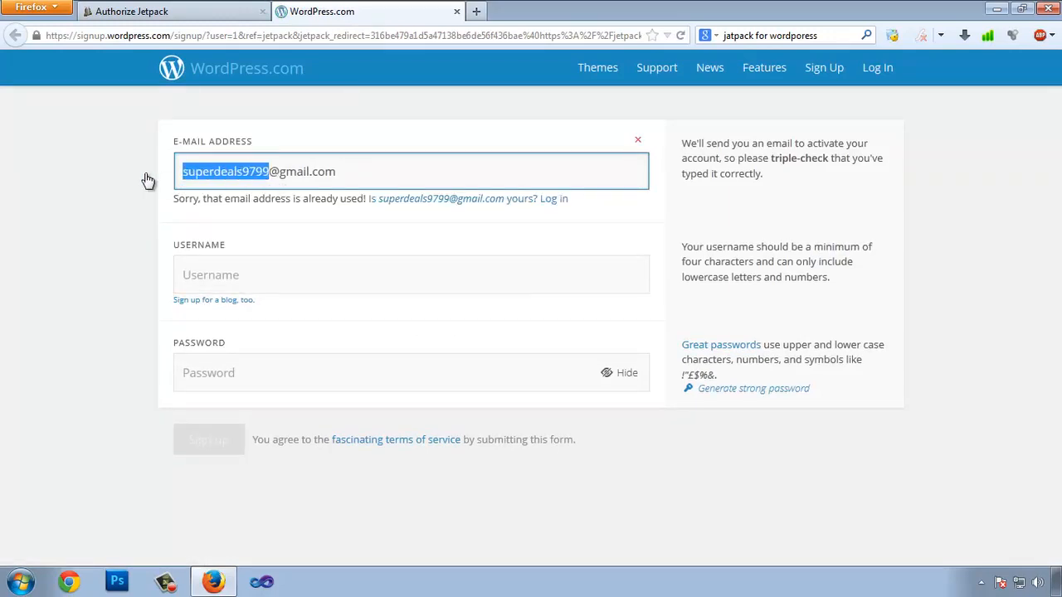
{"action": "left_click", "coordinate": [456, 11]}
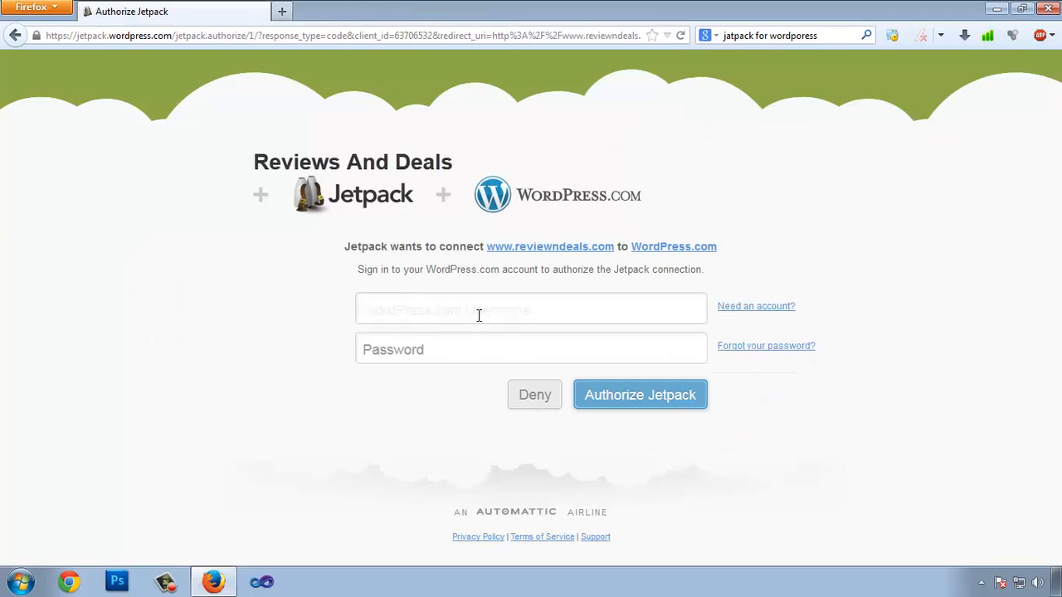
Sign in with the WordPress.com username and password and authorize Jetpack
{"action": "key", "text": "ctrl+v"}
{"action": "type", "text": "dea"}
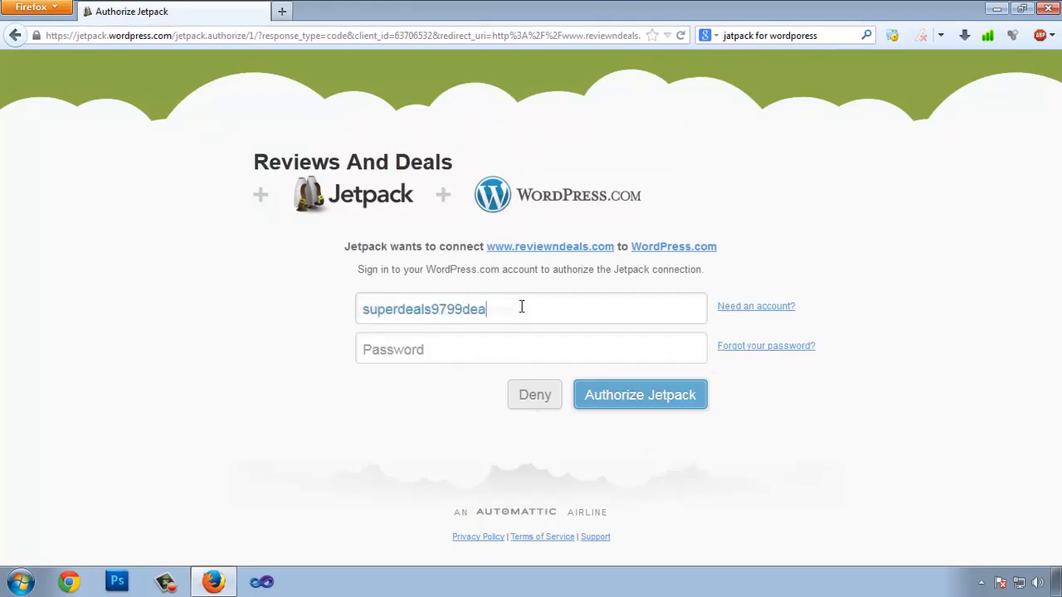
{"action": "type", "text": "l"}
{"action": "key", "text": "Tab"}
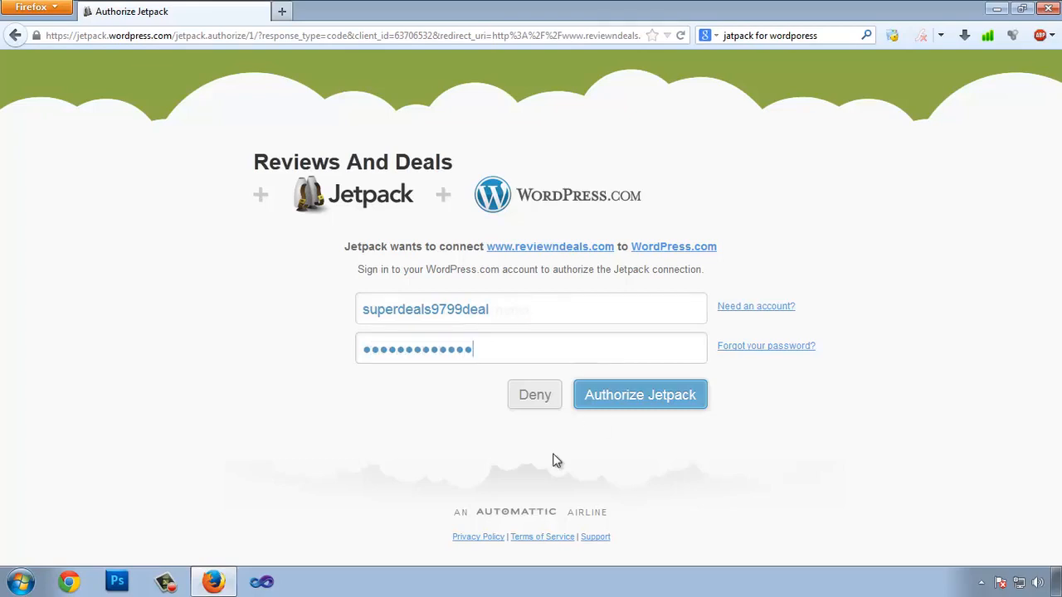
{"action": "left_click", "coordinate": [657, 402]}
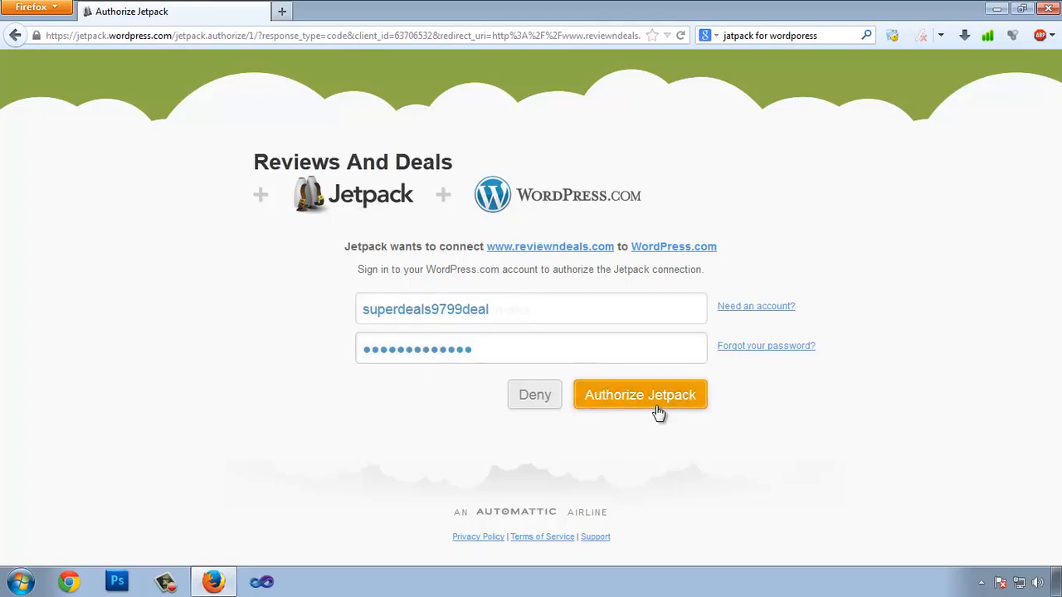
{"action": "left_click", "coordinate": [650, 398]}
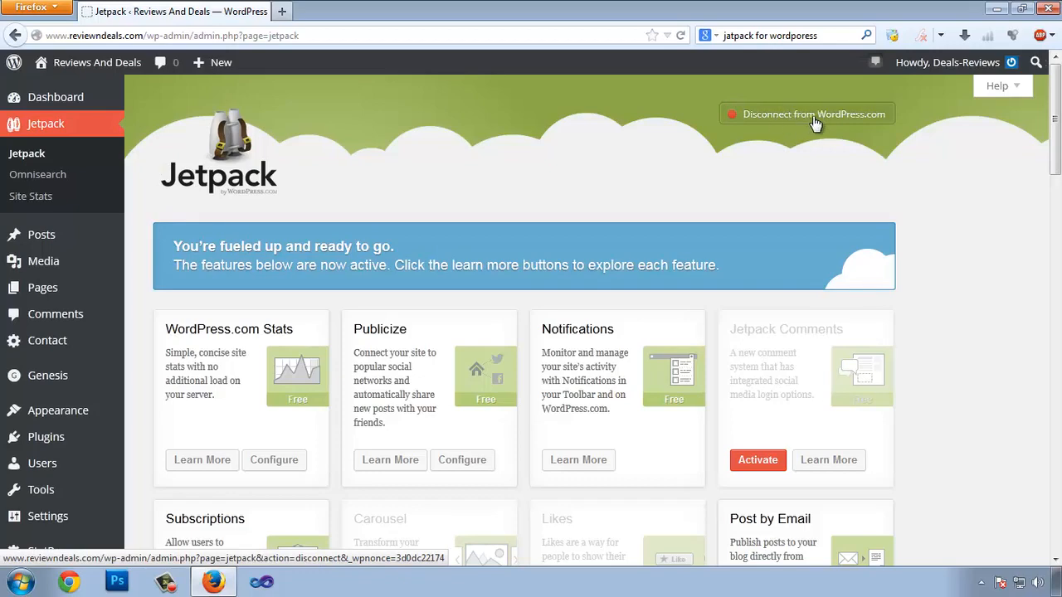
Review the Jetpack modules, then open Publicize's Configure link in a new tab
{"action": "scroll", "coordinate": [611, 311], "scroll_direction": "down", "scroll_amount": 5}
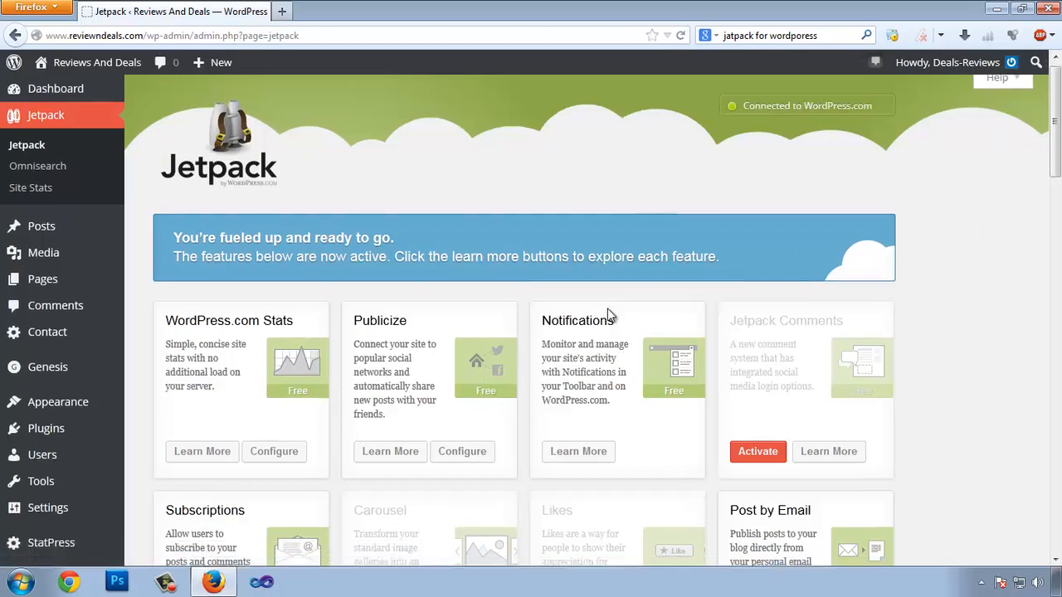
{"action": "scroll", "coordinate": [621, 408], "scroll_direction": "down", "scroll_amount": 15}
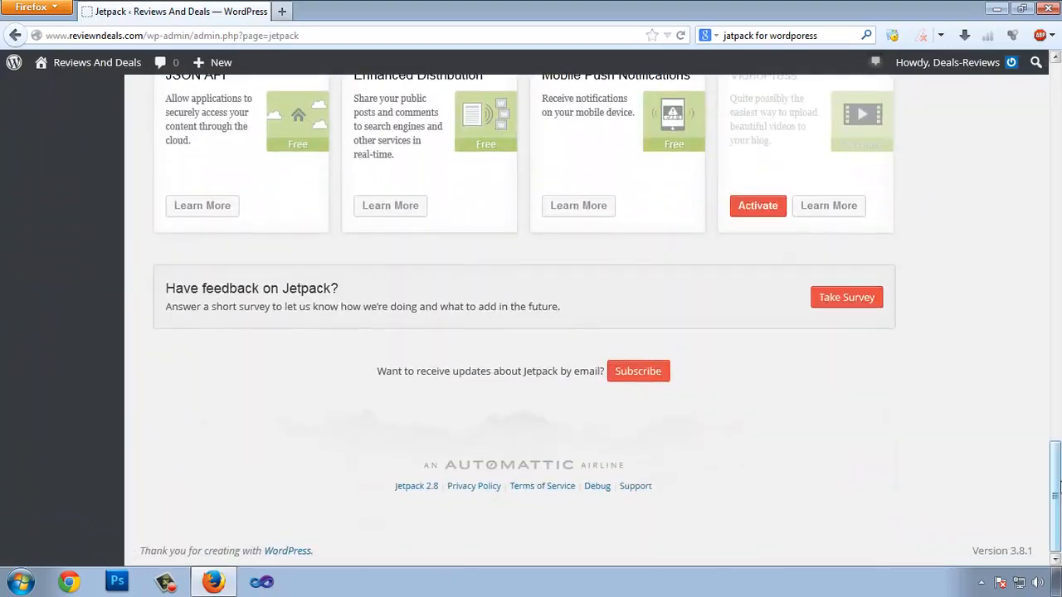
{"action": "scroll", "coordinate": [622, 409], "scroll_direction": "up", "scroll_amount": 2}
{"action": "scroll", "coordinate": [658, 351], "scroll_direction": "up", "scroll_amount": 13}
{"action": "scroll", "coordinate": [658, 351], "scroll_direction": "down", "scroll_amount": 3}
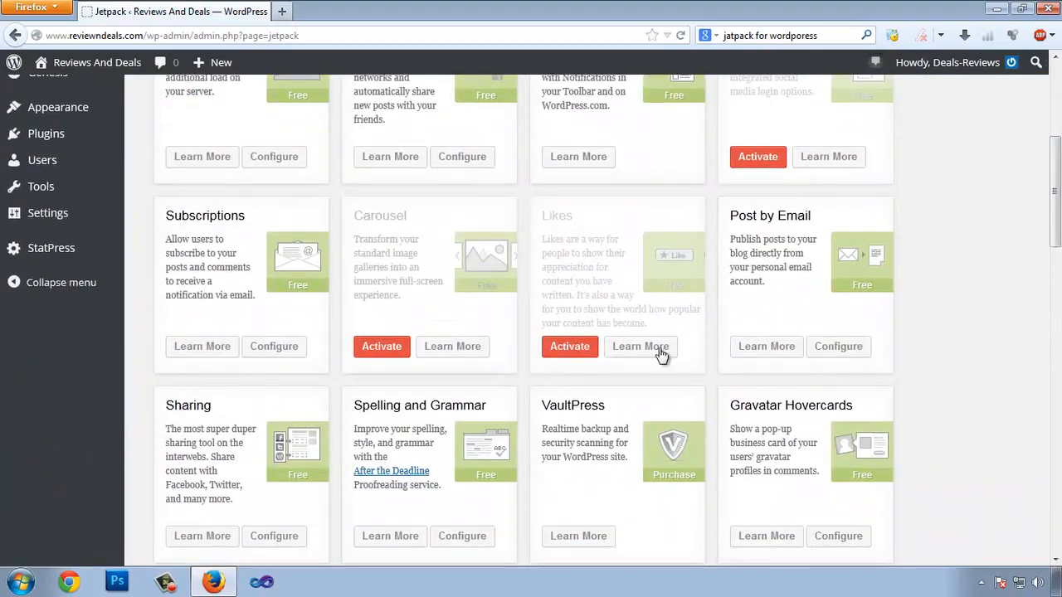
{"action": "scroll", "coordinate": [824, 322], "scroll_direction": "down", "scroll_amount": 8}
{"action": "scroll", "coordinate": [824, 322], "scroll_direction": "up", "scroll_amount": 11}
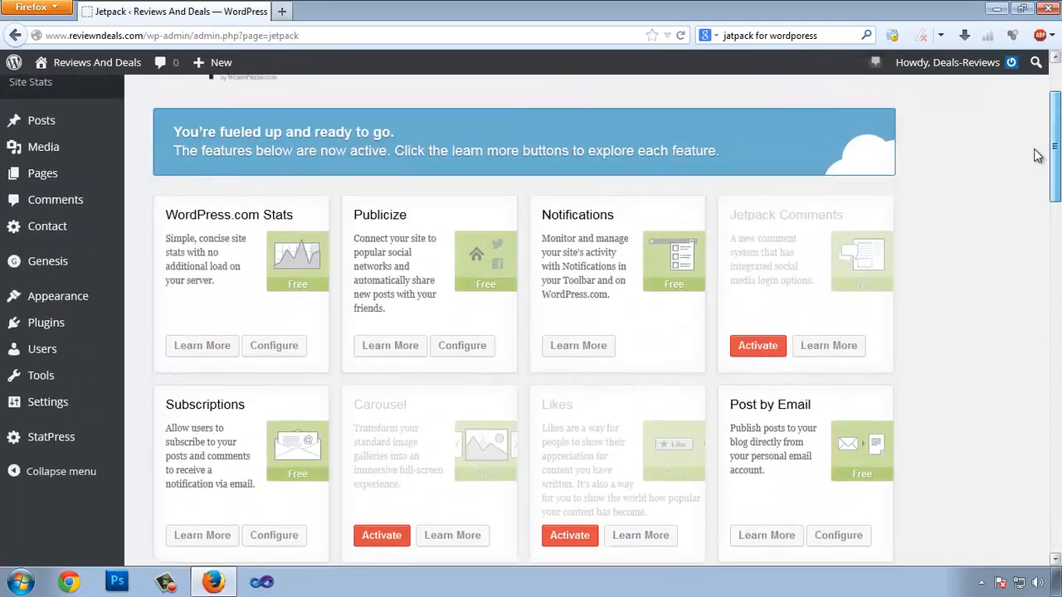
{"action": "scroll", "coordinate": [823, 321], "scroll_direction": "up", "scroll_amount": 2}
{"action": "scroll", "coordinate": [174, 277], "scroll_direction": "down", "scroll_amount": 4}
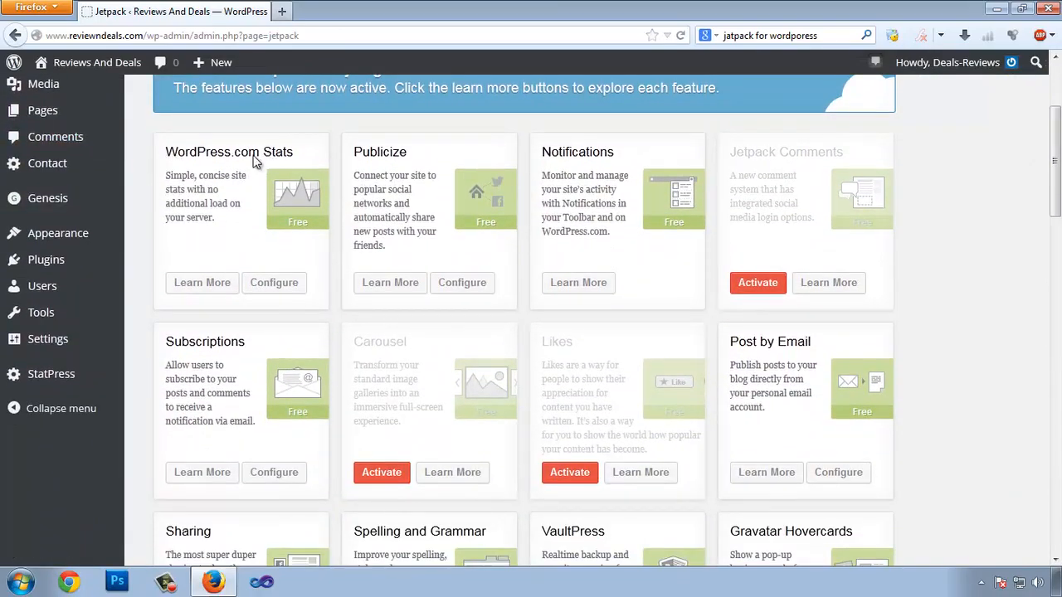
{"action": "mouse_move", "coordinate": [58, 382]}
{"action": "left_click_drag", "start_coordinate": [216, 218], "coordinate": [187, 169]}
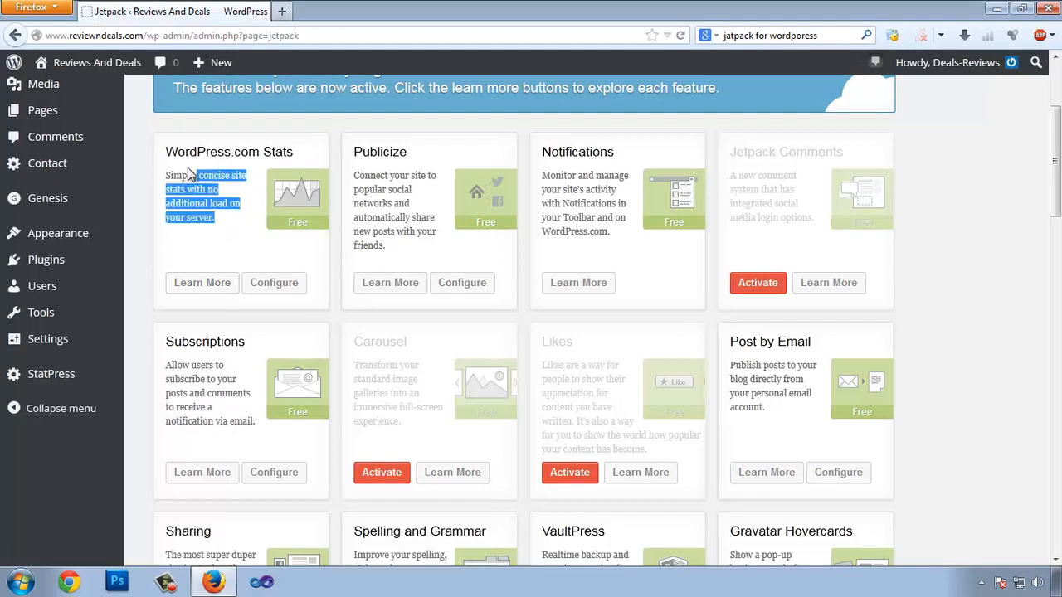
{"action": "left_click", "coordinate": [186, 158]}
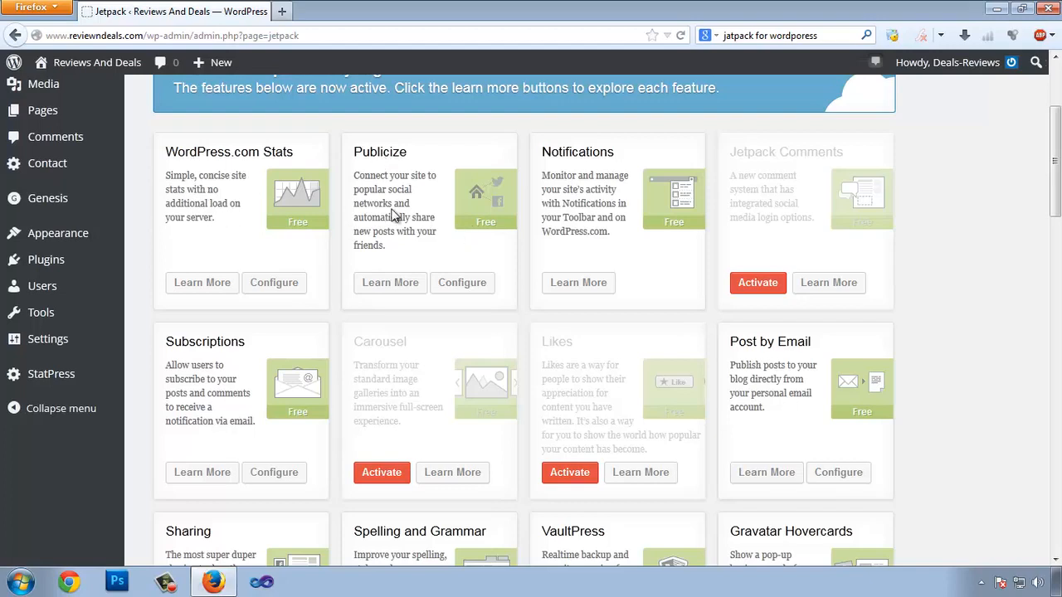
{"action": "right_click", "coordinate": [457, 288]}
{"action": "left_click", "coordinate": [473, 295]}
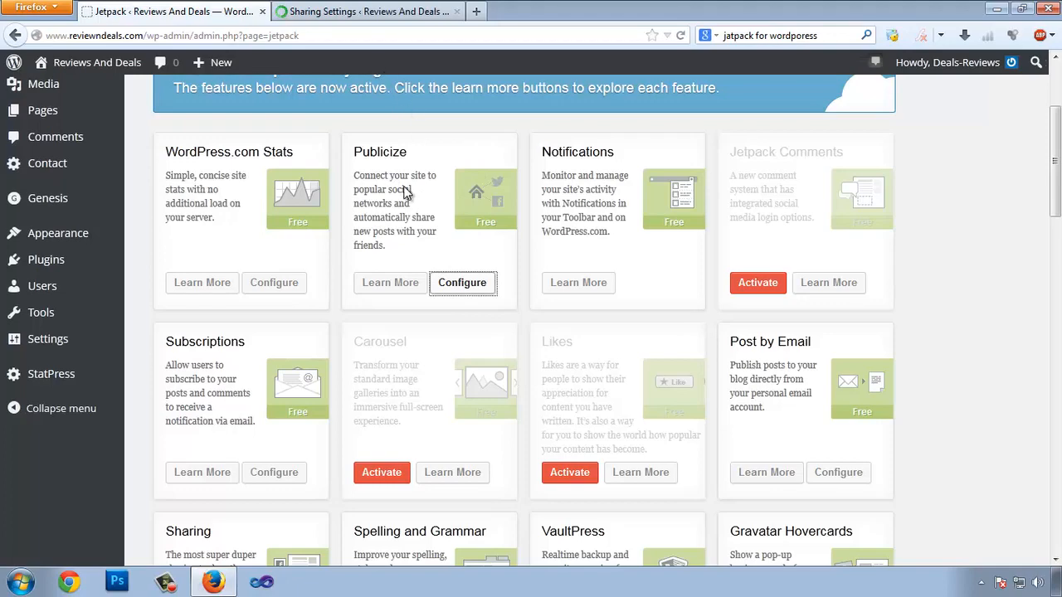
Switch to the Sharing Settings tab and scroll to the Sharing Buttons section
{"action": "left_click", "coordinate": [343, 11]}
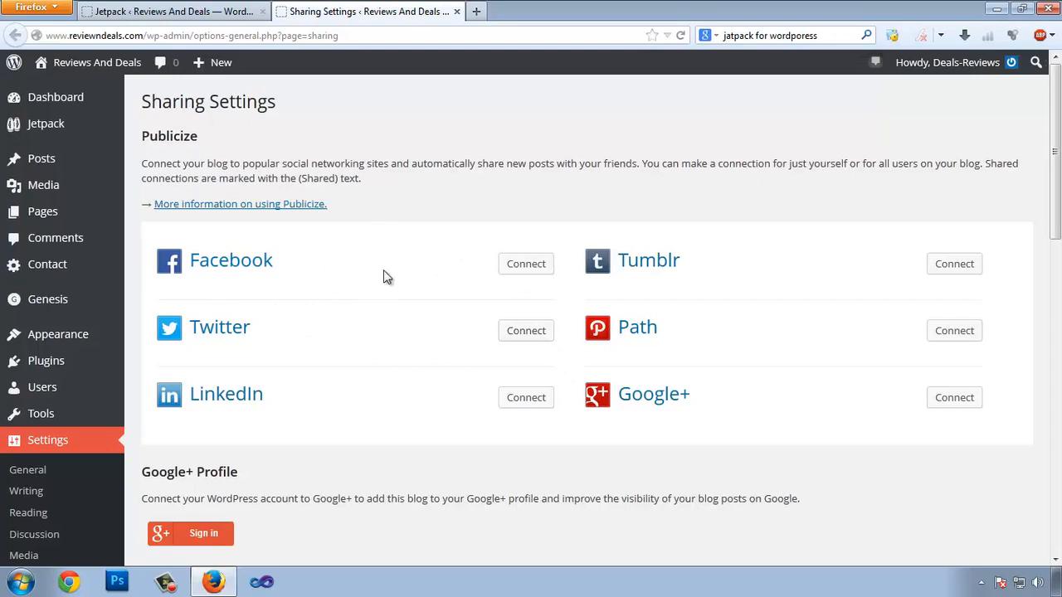
{"action": "scroll", "coordinate": [522, 249], "scroll_direction": "down", "scroll_amount": 7}
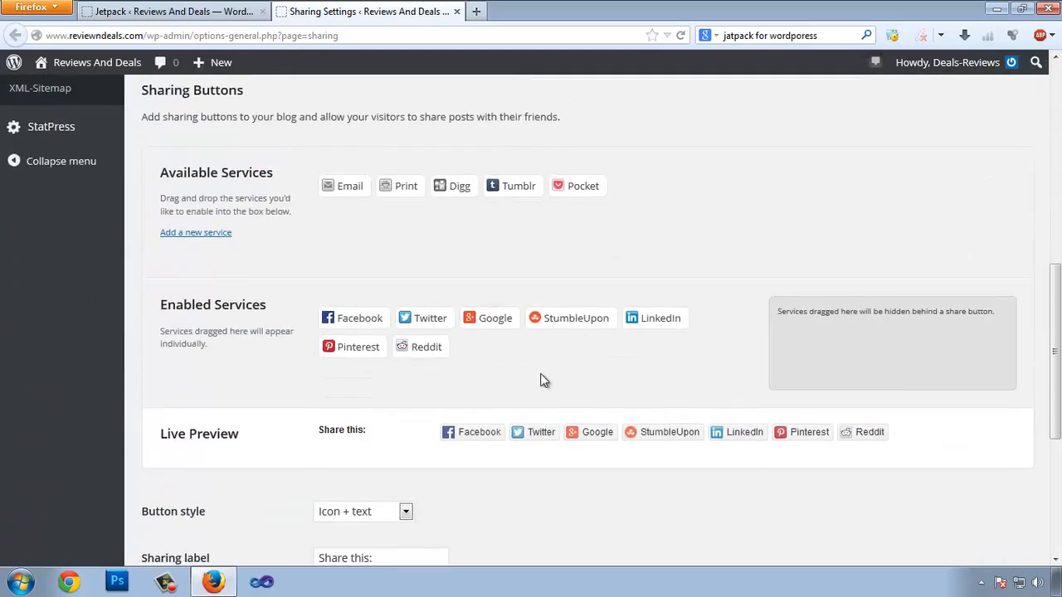
{"action": "scroll", "coordinate": [578, 392], "scroll_direction": "down", "scroll_amount": 2}
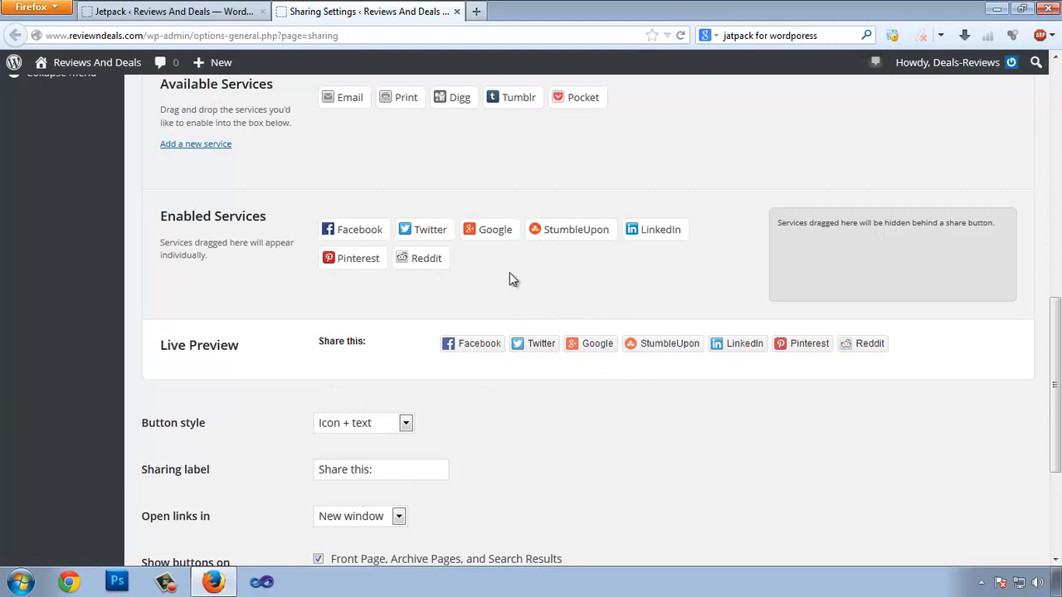
{"action": "scroll", "coordinate": [514, 271], "scroll_direction": "up", "scroll_amount": 2}
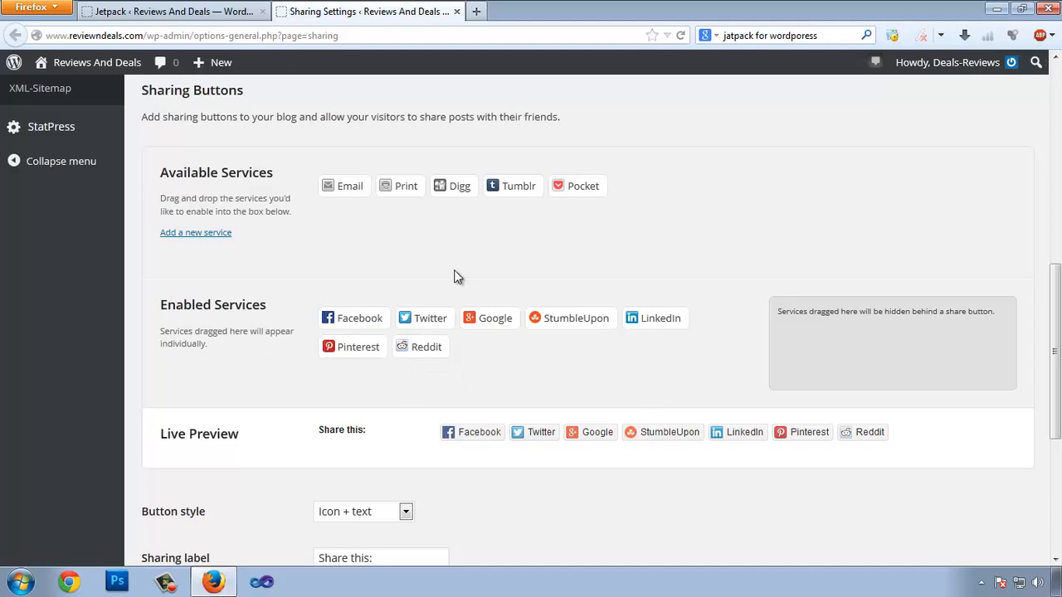
{"action": "scroll", "coordinate": [490, 304], "scroll_direction": "down", "scroll_amount": 3}
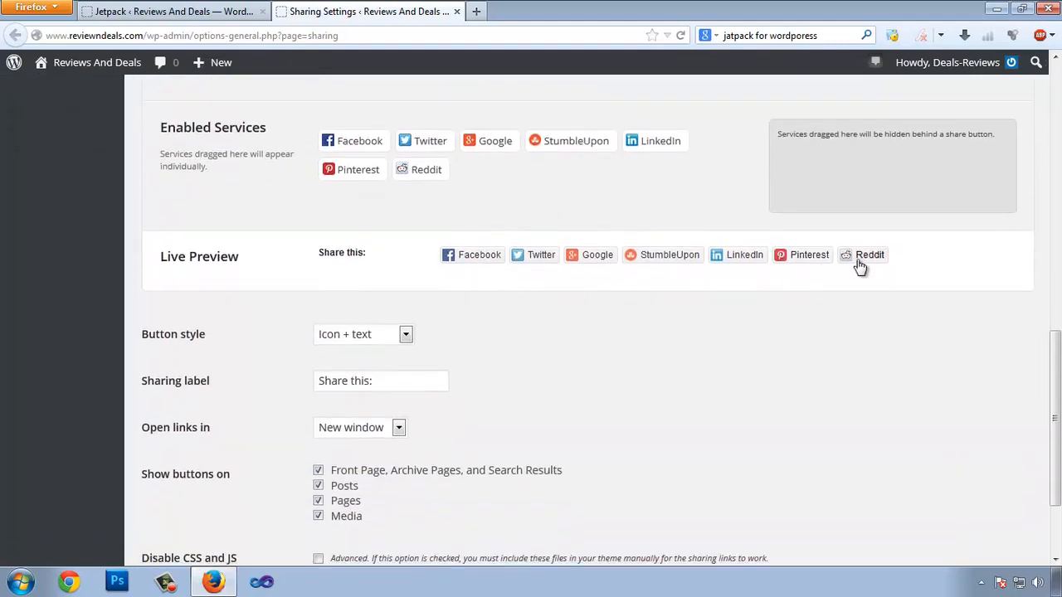
Reorder enabled services to Facebook, Twitter, Google, StumbleUpon, LinkedIn, Pinterest, Reddit
{"action": "left_click_drag", "start_coordinate": [428, 141], "coordinate": [497, 181]}
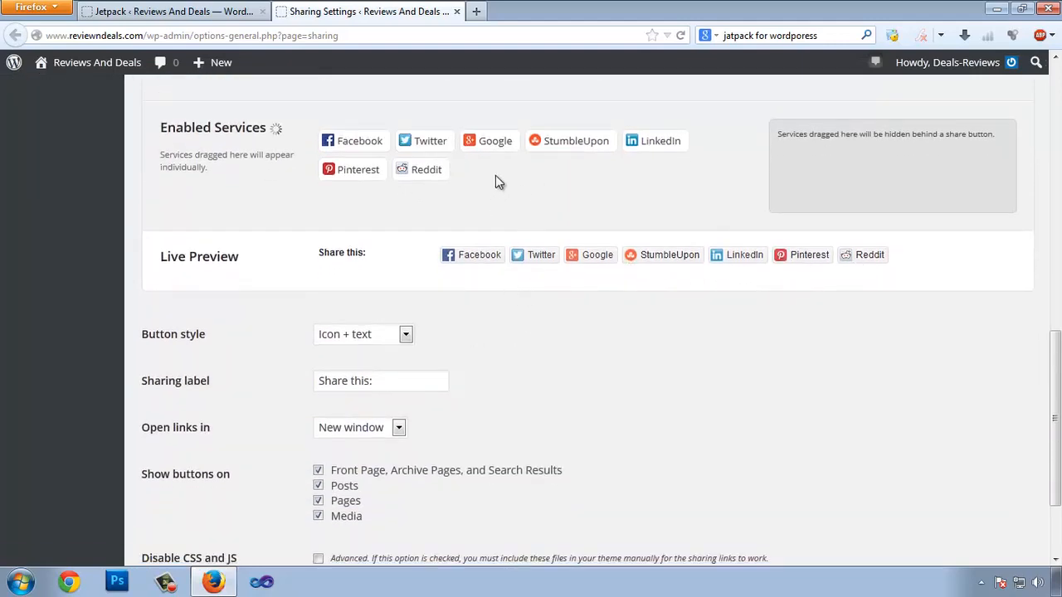
{"action": "left_click_drag", "start_coordinate": [378, 144], "coordinate": [397, 159]}
{"action": "left_click_drag", "start_coordinate": [473, 254], "coordinate": [939, 264]}
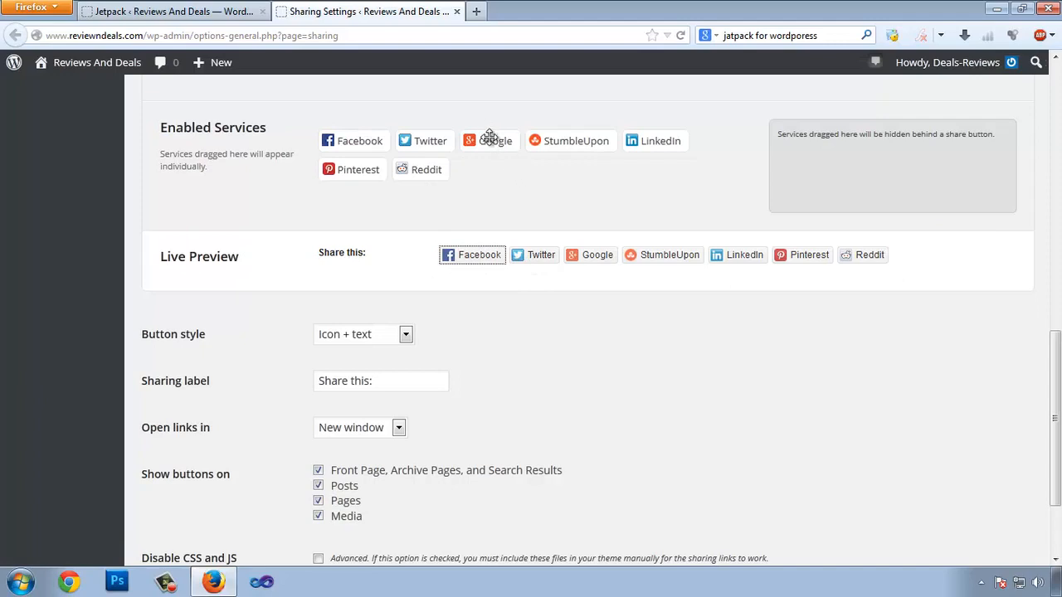
{"action": "left_click_drag", "start_coordinate": [407, 140], "coordinate": [504, 188]}
{"action": "left_click_drag", "start_coordinate": [485, 140], "coordinate": [329, 140]}
{"action": "left_click_drag", "start_coordinate": [407, 142], "coordinate": [332, 141]}
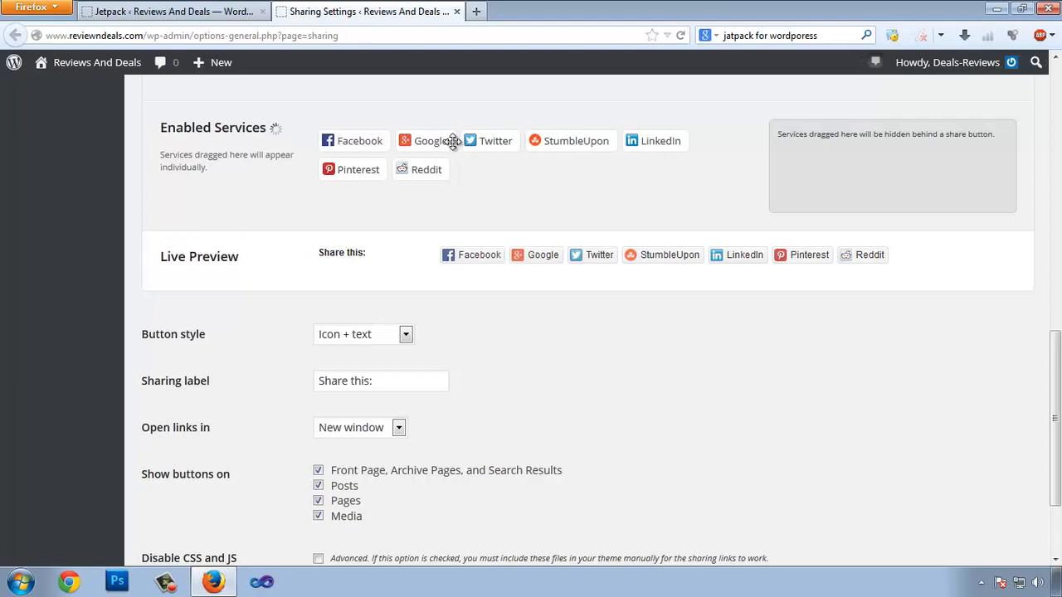
{"action": "left_click_drag", "start_coordinate": [457, 141], "coordinate": [498, 141]}
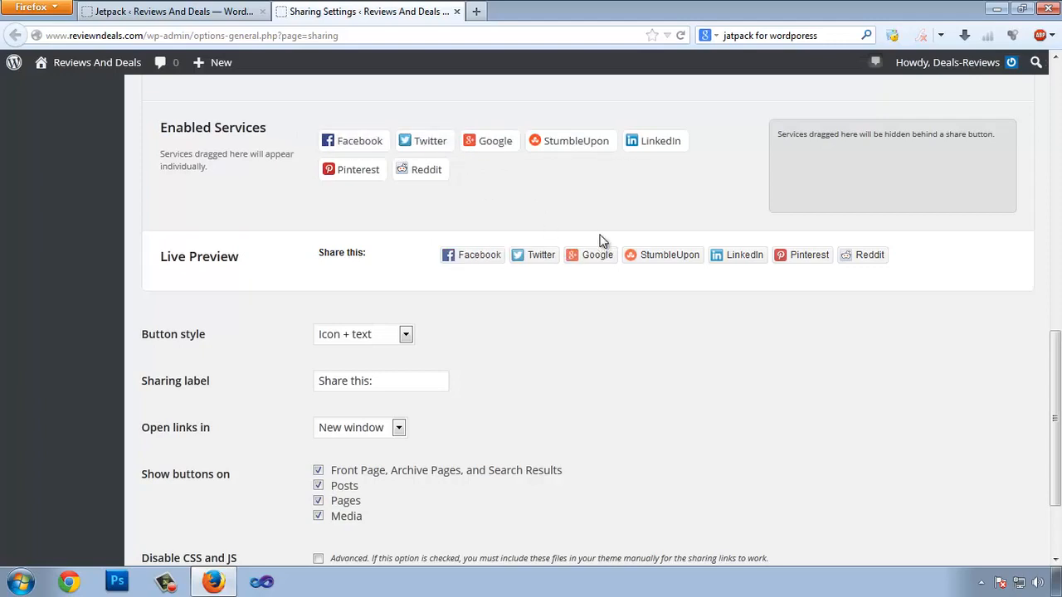
{"action": "left_click", "coordinate": [373, 335]}
{"action": "left_click", "coordinate": [348, 368]}
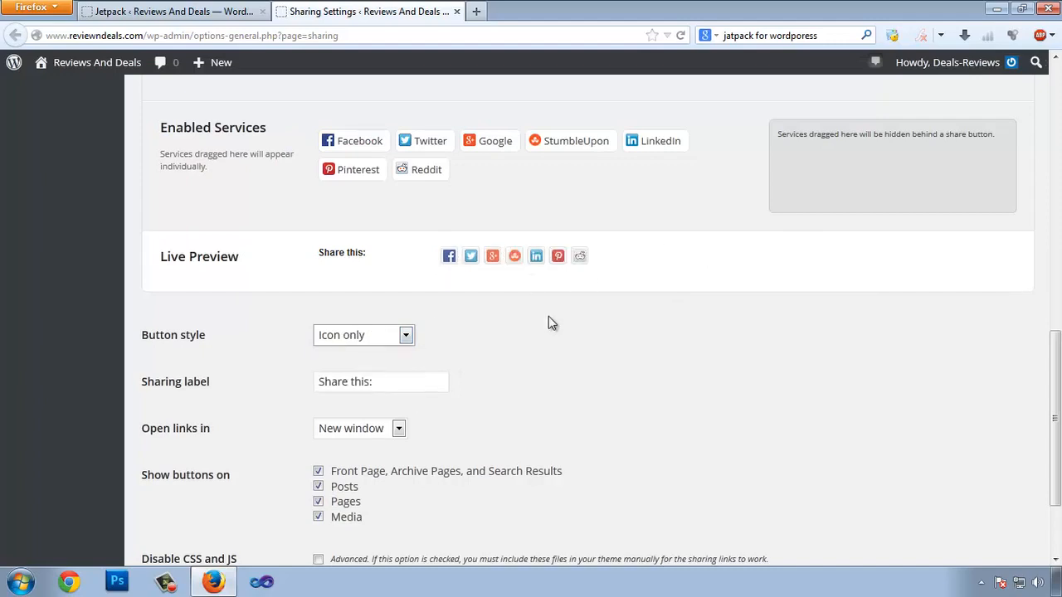
{"action": "left_click", "coordinate": [405, 336]}
{"action": "left_click", "coordinate": [390, 384]}
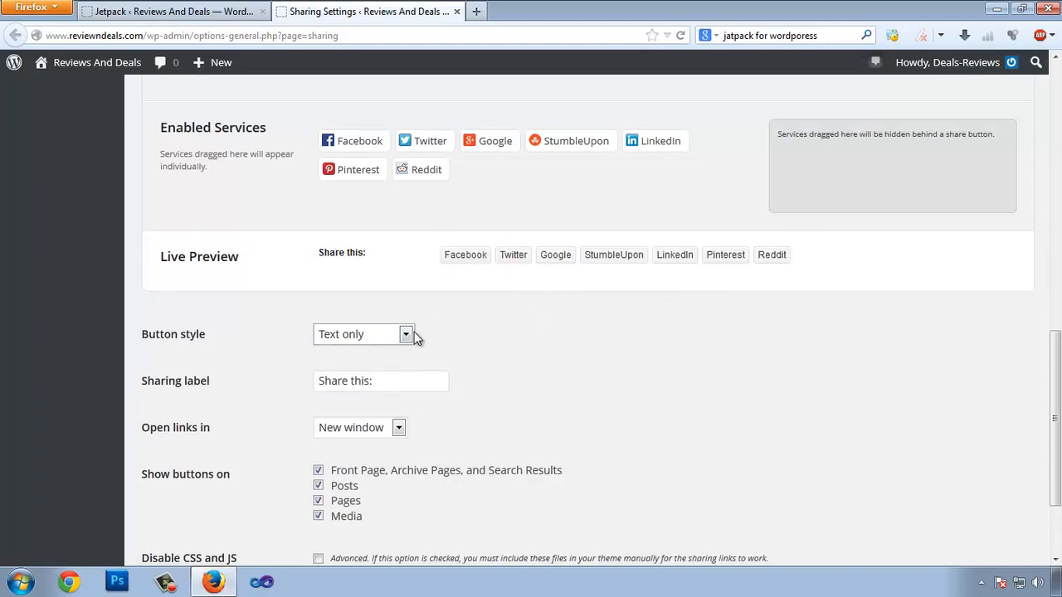
{"action": "left_click", "coordinate": [413, 334]}
{"action": "left_click", "coordinate": [366, 402]}
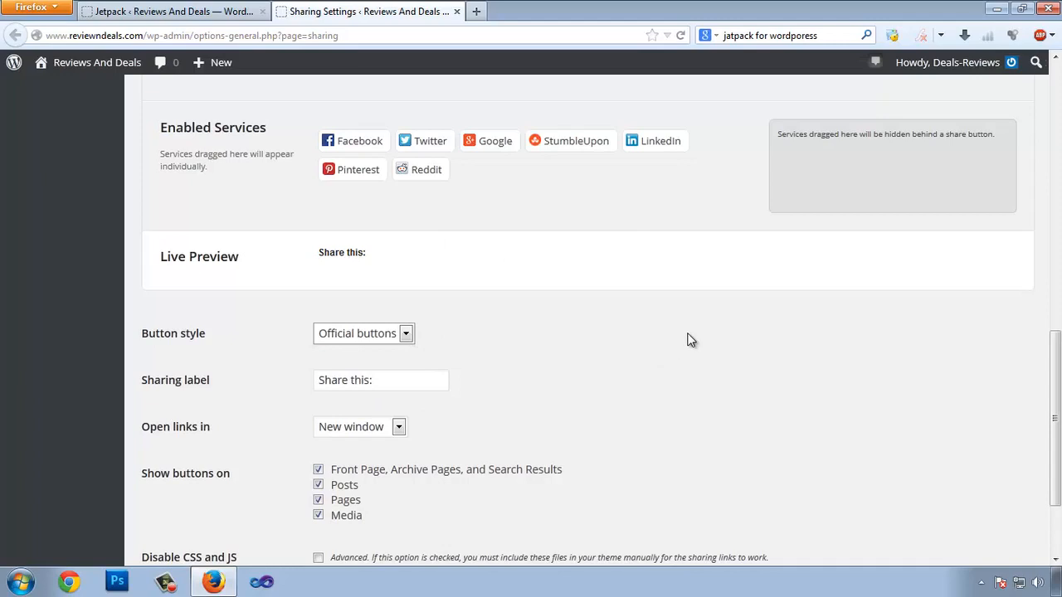
{"action": "left_click", "coordinate": [391, 340]}
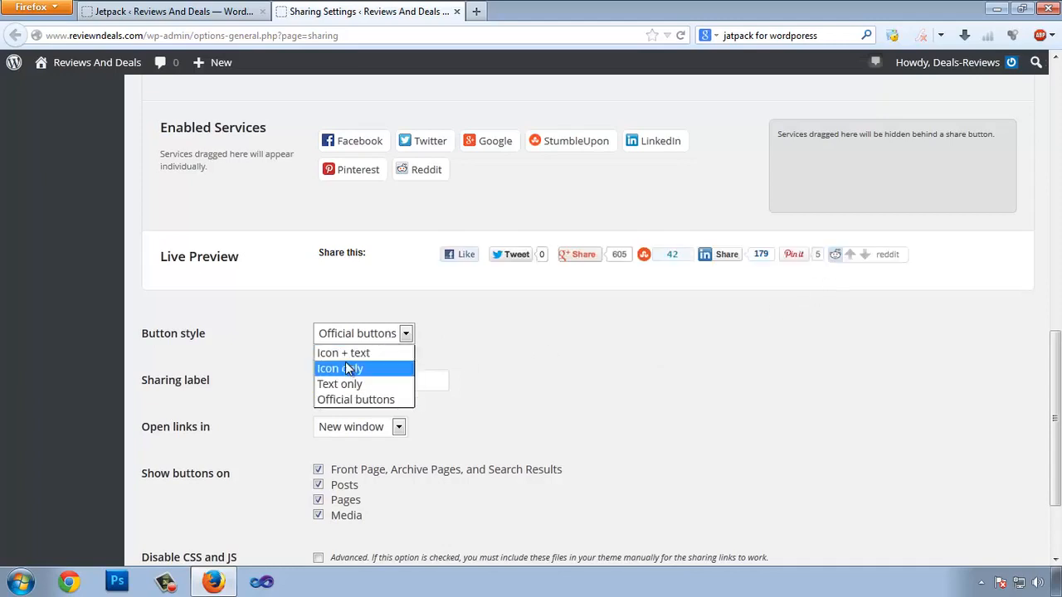
{"action": "left_click", "coordinate": [348, 351]}
{"action": "scroll", "coordinate": [421, 297], "scroll_direction": "down", "scroll_amount": 2}
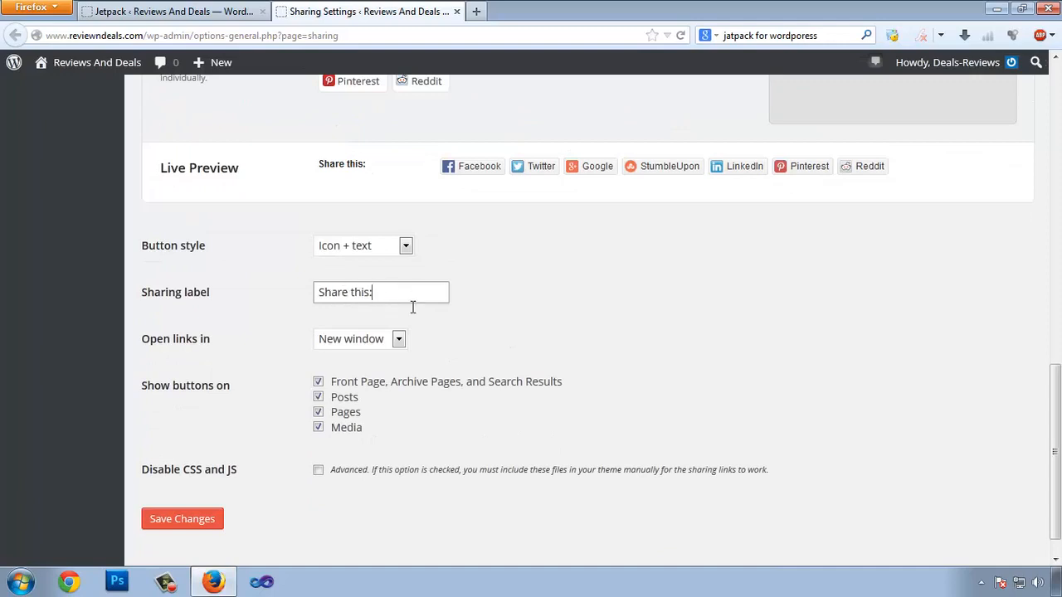
{"action": "left_click", "coordinate": [337, 342]}
{"action": "left_click", "coordinate": [336, 357]}
{"action": "scroll", "coordinate": [287, 381], "scroll_direction": "down", "scroll_amount": 1}
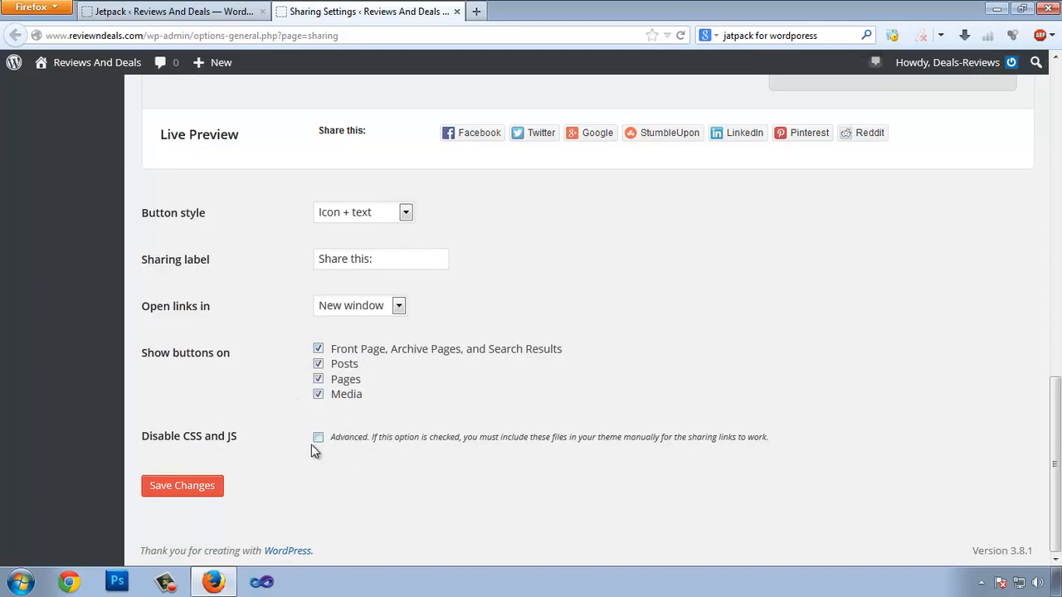
Save the sharing settings and open the live site in a new tab
{"action": "left_click", "coordinate": [190, 490]}
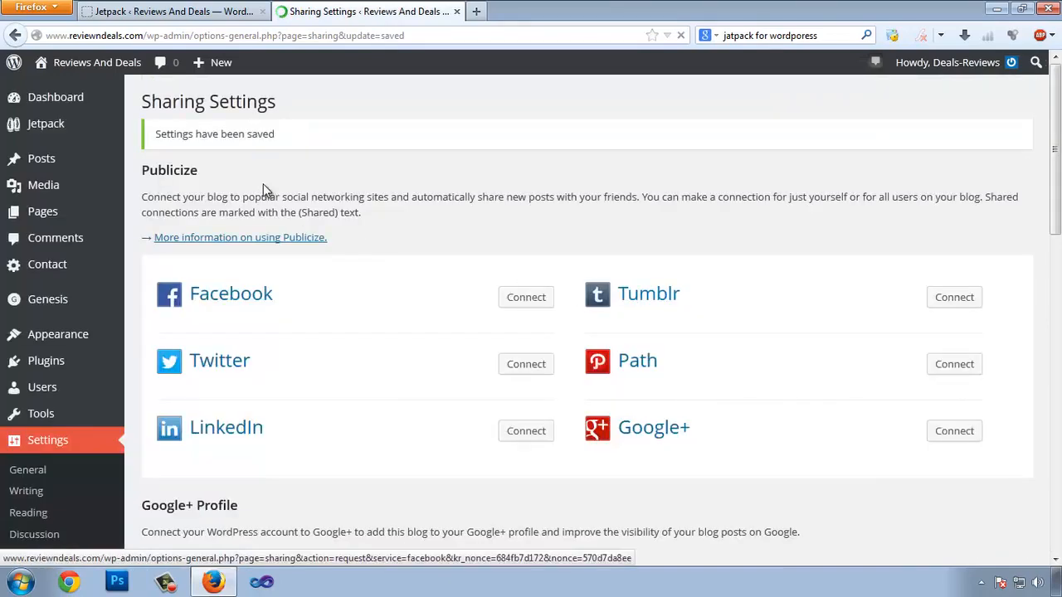
{"action": "mouse_move", "coordinate": [58, 63]}
{"action": "left_click", "coordinate": [50, 88]}
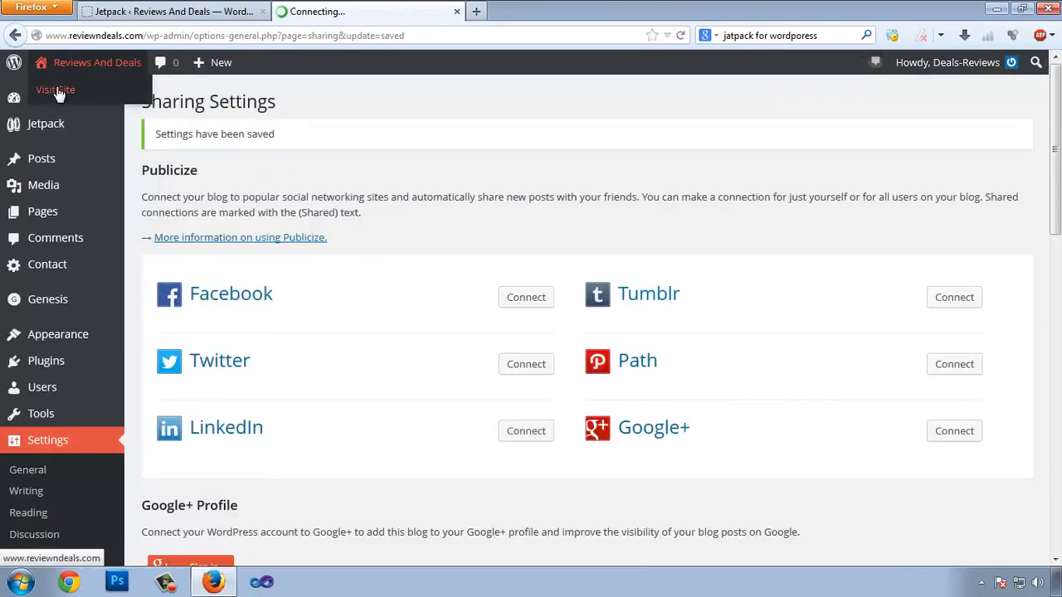
{"action": "right_click", "coordinate": [71, 93]}
{"action": "left_click", "coordinate": [100, 99]}
{"action": "left_click", "coordinate": [481, 12]}
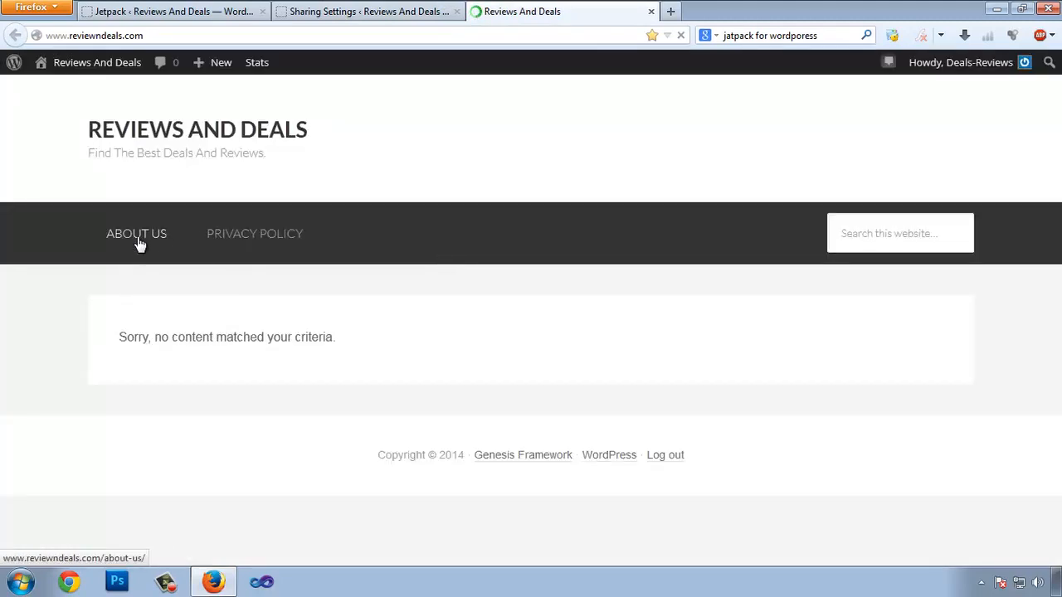
View the About Us page's 'Share this:' row of seven share buttons
{"action": "left_click", "coordinate": [139, 238]}
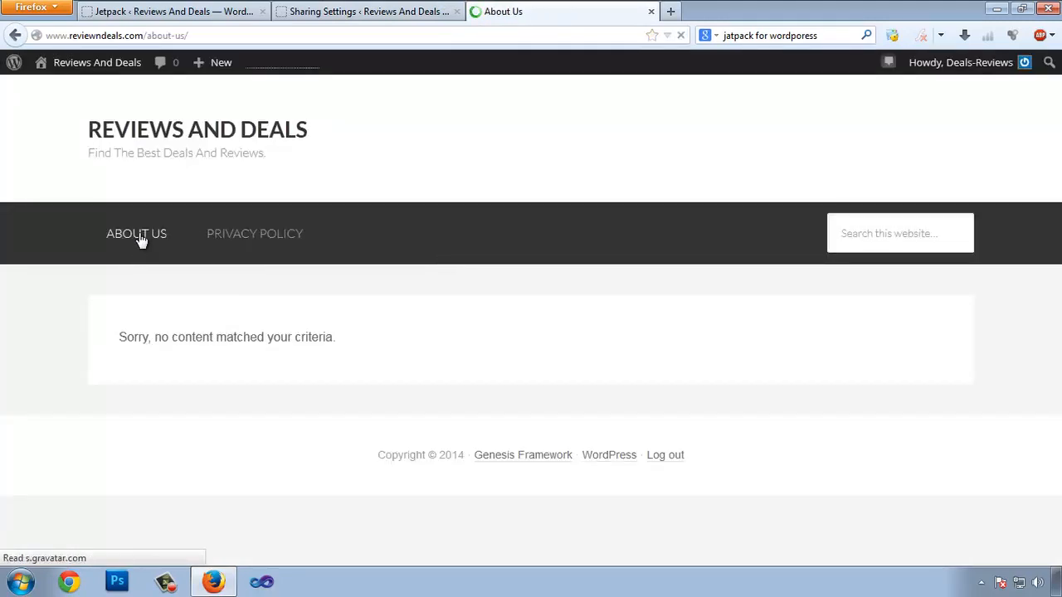
{"action": "scroll", "coordinate": [617, 269], "scroll_direction": "down", "scroll_amount": 10}
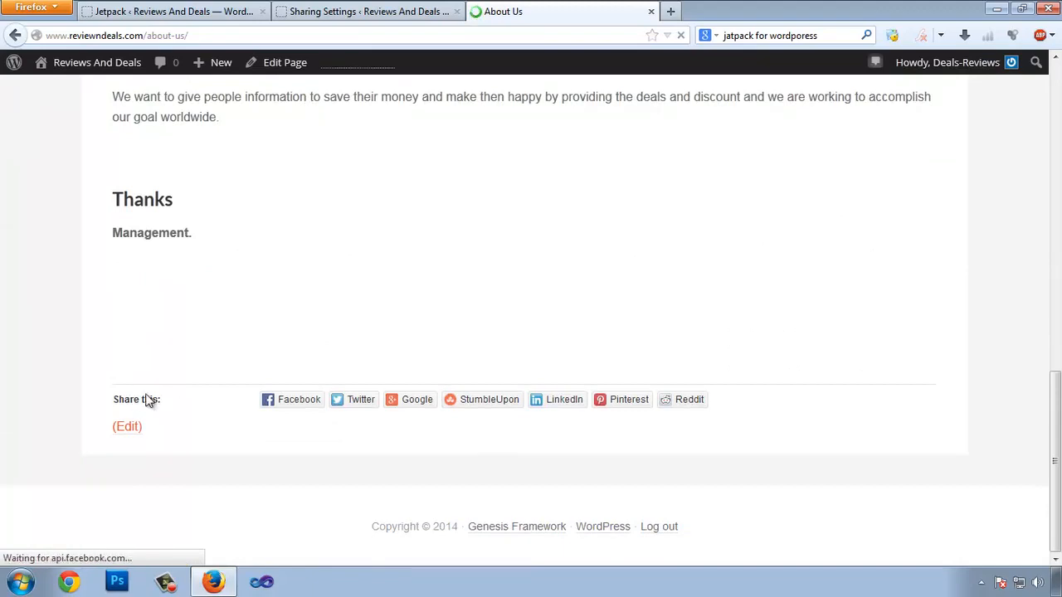
{"action": "left_click_drag", "start_coordinate": [119, 399], "coordinate": [146, 400]}
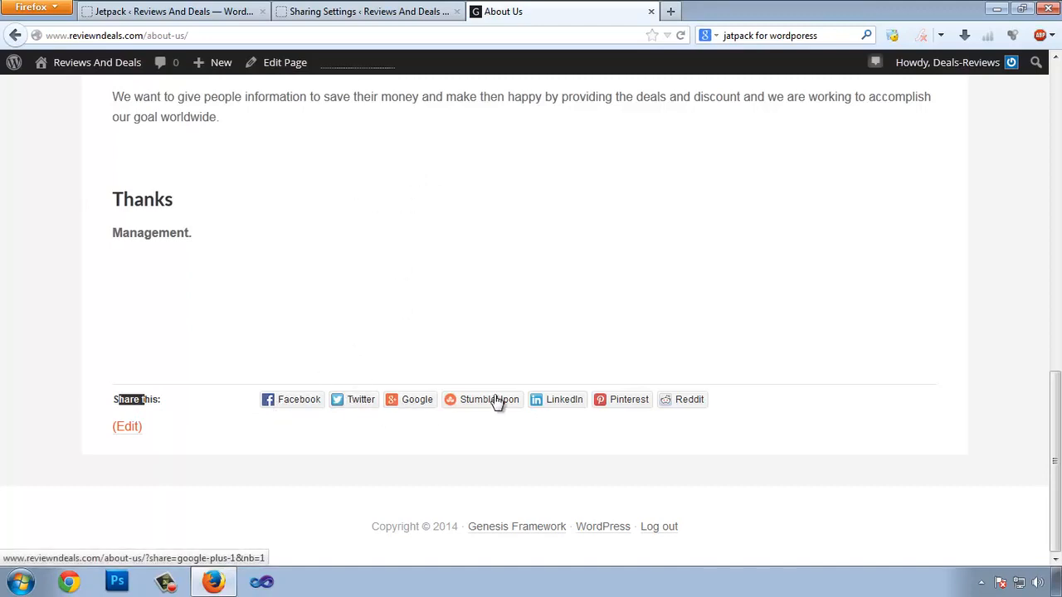
Close the Sharing Settings and About Us tabs
{"action": "left_click", "coordinate": [390, 13]}
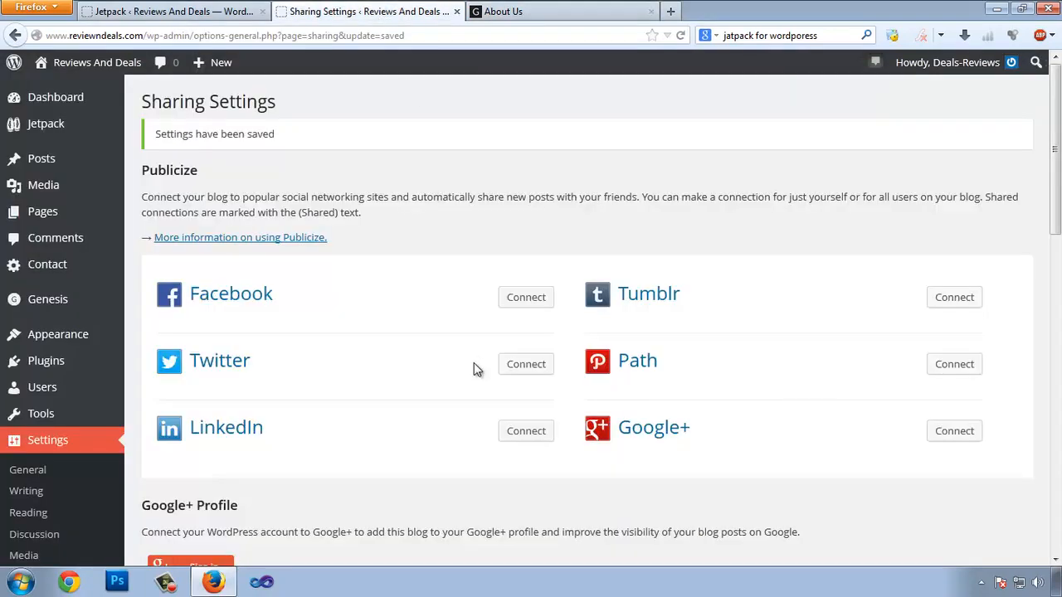
{"action": "scroll", "coordinate": [493, 260], "scroll_direction": "down", "scroll_amount": 2}
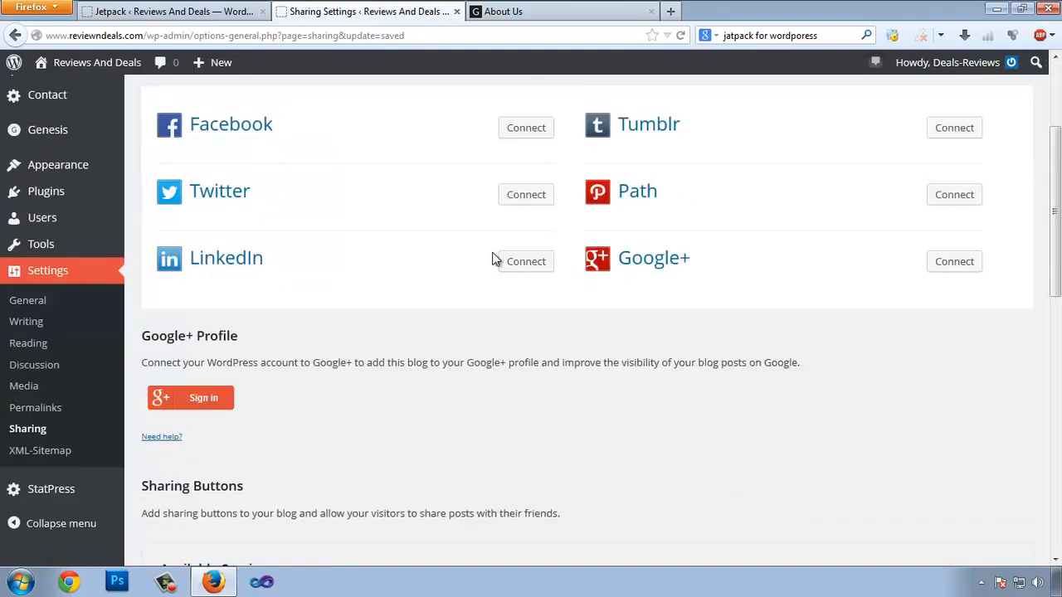
{"action": "scroll", "coordinate": [493, 261], "scroll_direction": "up", "scroll_amount": 2}
{"action": "left_click", "coordinate": [457, 12]}
{"action": "left_click", "coordinate": [457, 12]}
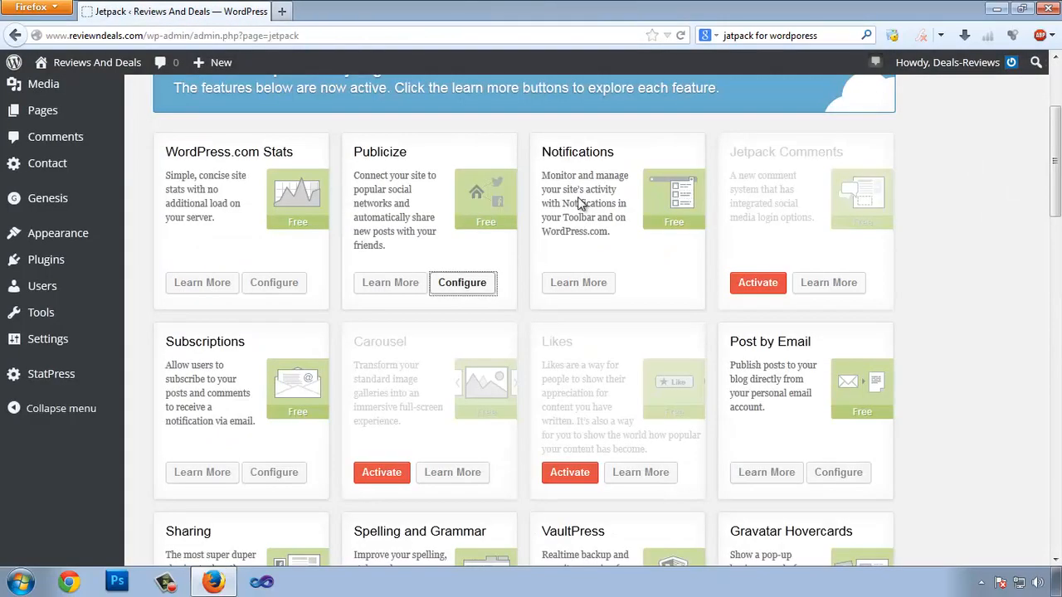
Scroll the Jetpack features page to Subscriptions and bring up its Configure link options
{"action": "left_click_drag", "start_coordinate": [543, 152], "coordinate": [578, 155]}
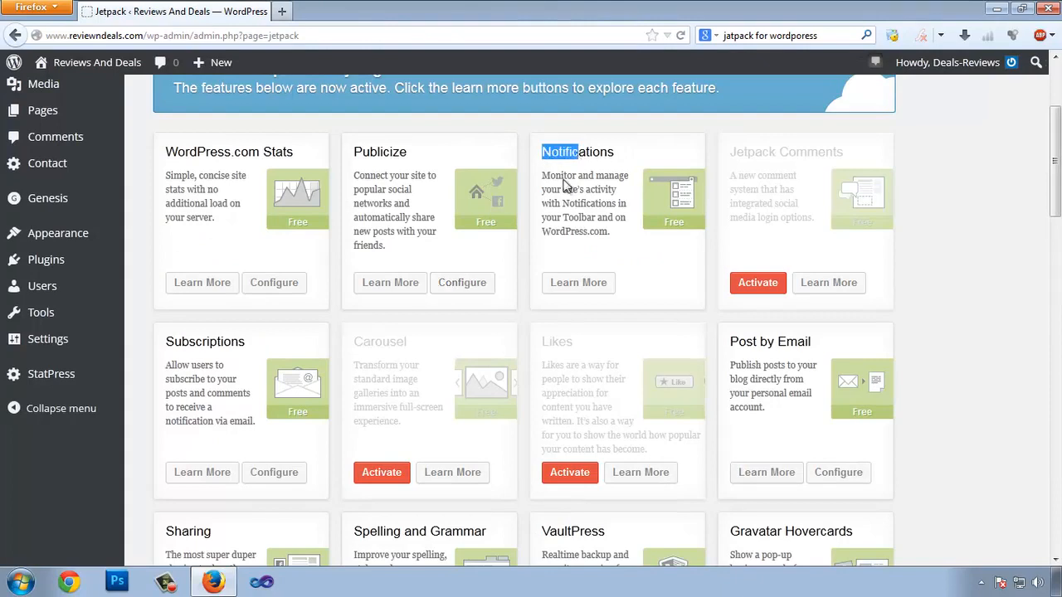
{"action": "left_click", "coordinate": [555, 185]}
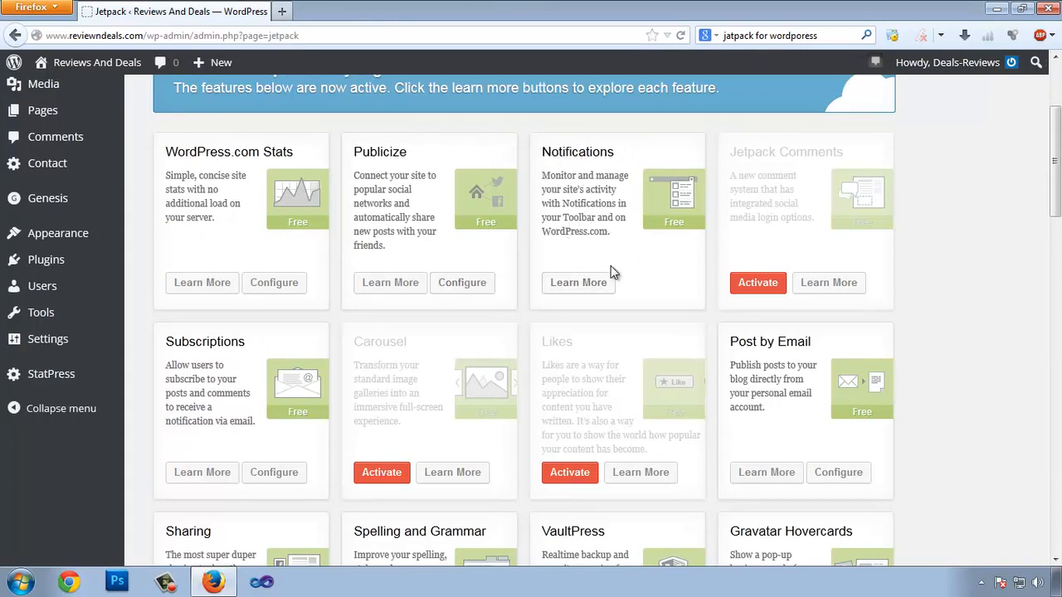
{"action": "left_click_drag", "start_coordinate": [554, 181], "coordinate": [602, 237]}
{"action": "left_click", "coordinate": [622, 233]}
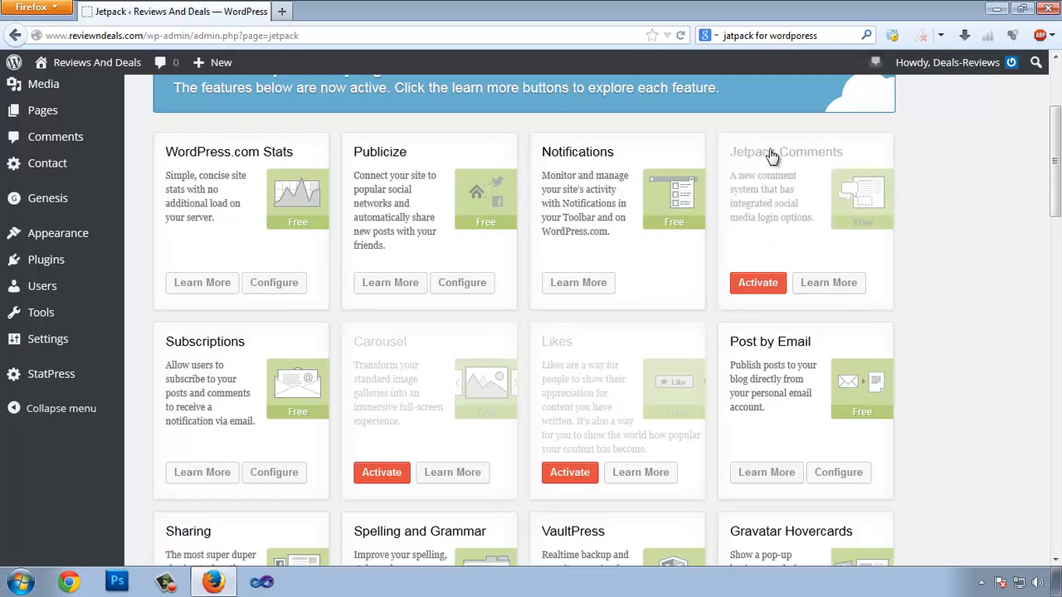
{"action": "scroll", "coordinate": [858, 261], "scroll_direction": "down", "scroll_amount": 3}
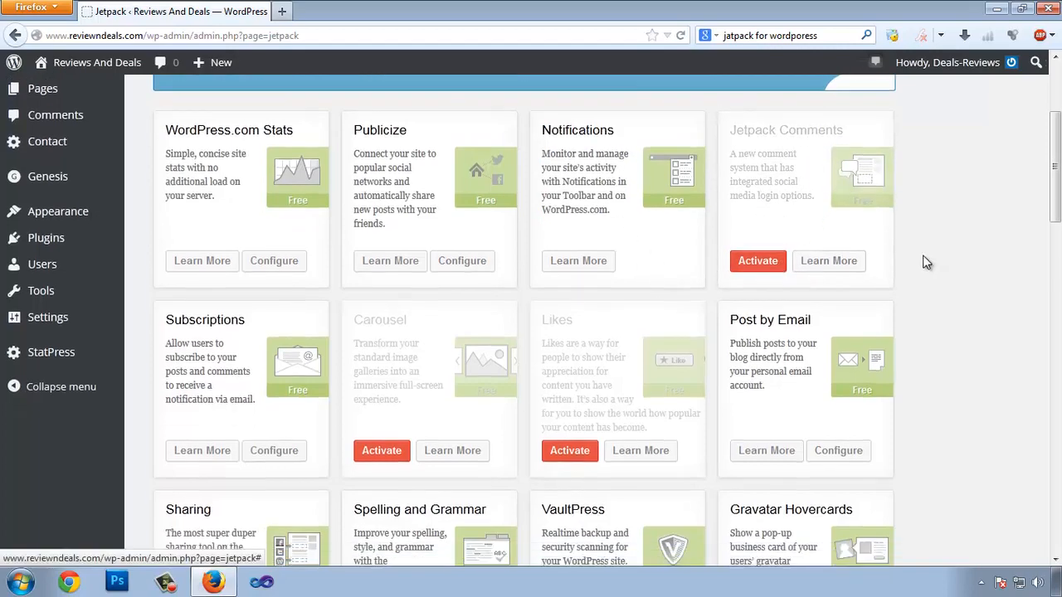
{"action": "right_click", "coordinate": [274, 296]}
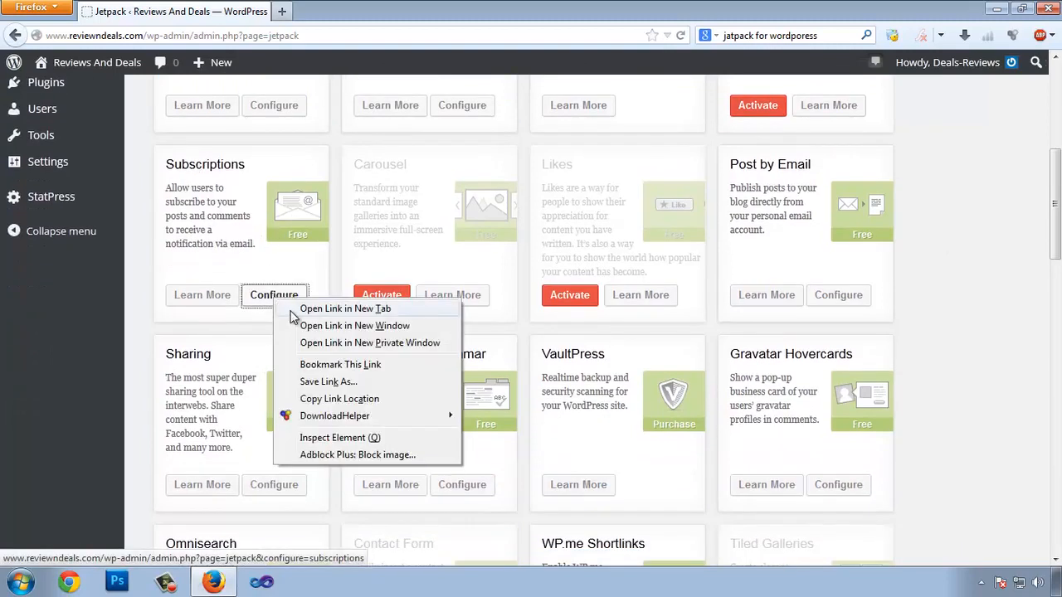
Open Subscriptions settings in a new tab and save with Follow Blog and Follow Comments checked
{"action": "left_click", "coordinate": [300, 309]}
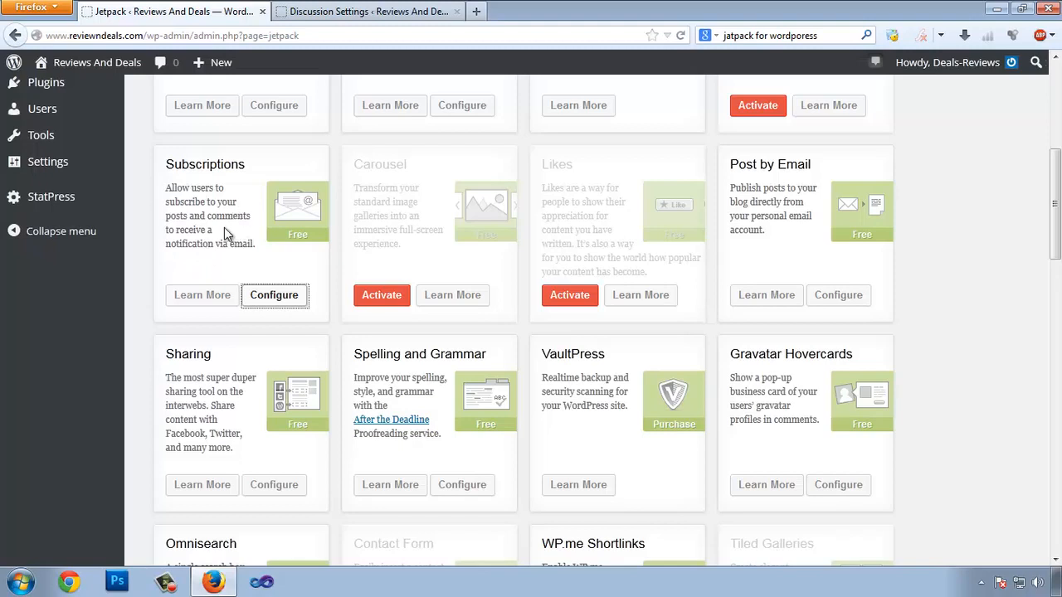
{"action": "left_click", "coordinate": [334, 13]}
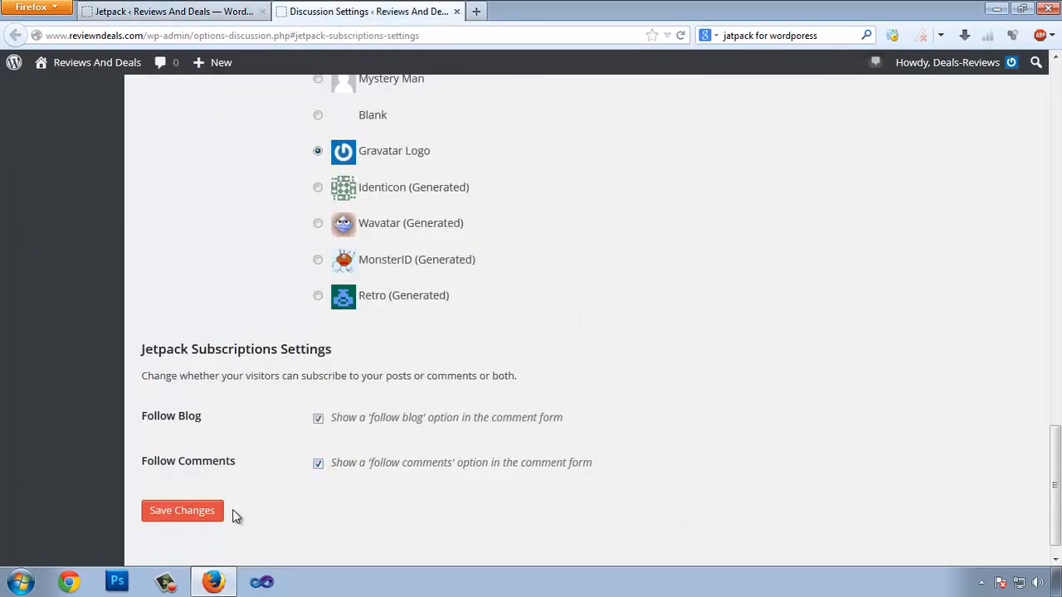
{"action": "left_click", "coordinate": [190, 512]}
{"action": "left_click", "coordinate": [170, 10]}
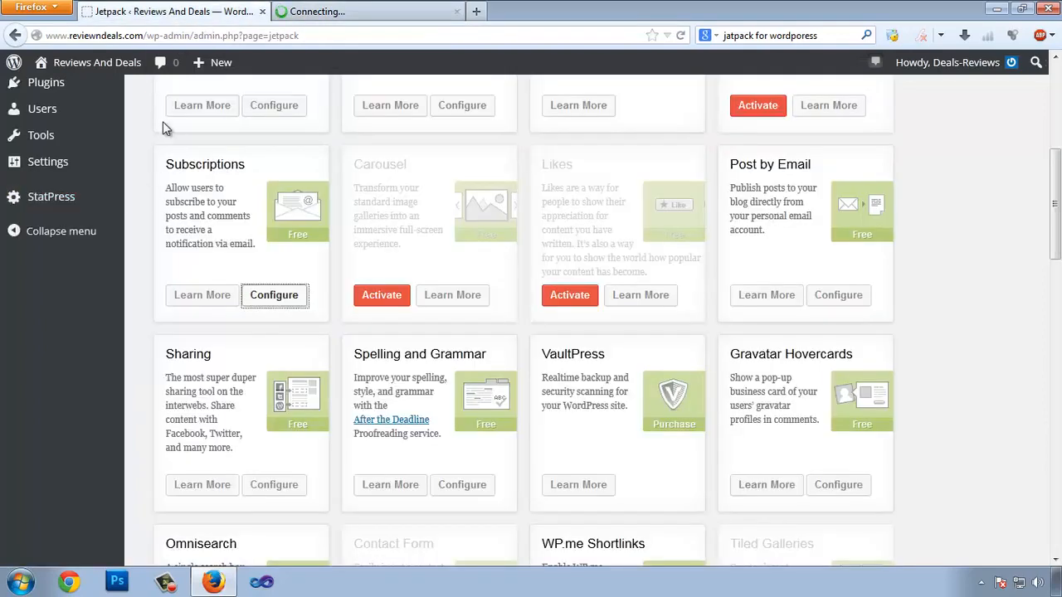
{"action": "left_click", "coordinate": [364, 15]}
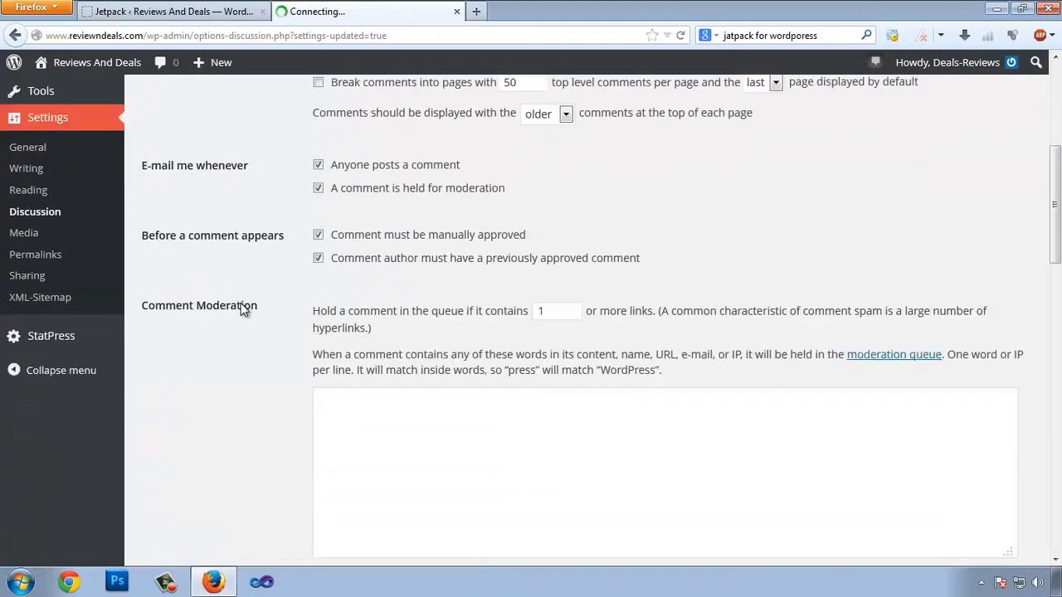
{"action": "scroll", "coordinate": [251, 297], "scroll_direction": "up", "scroll_amount": 4}
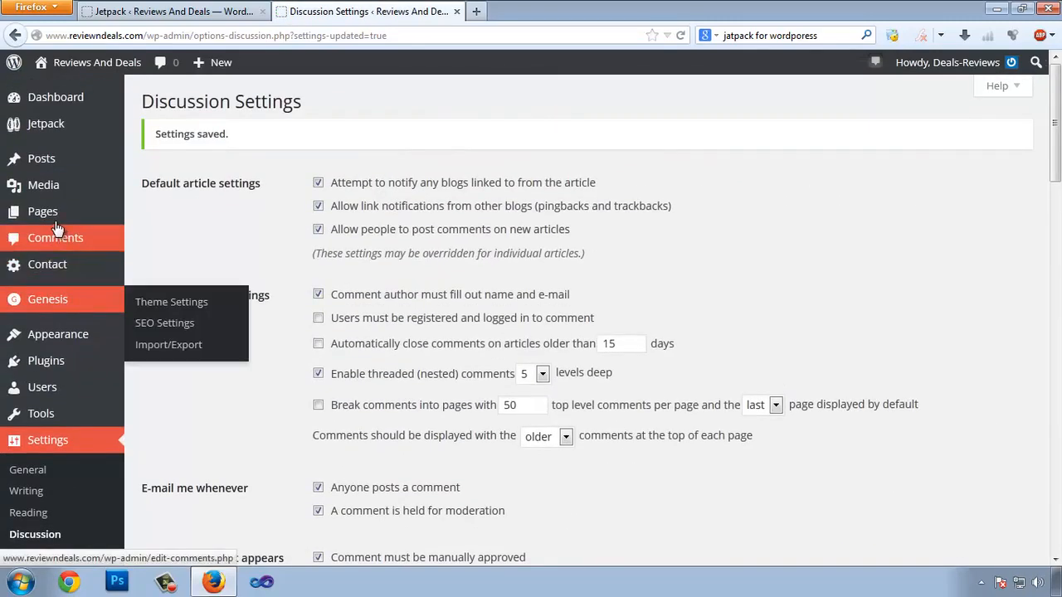
In Appearance > Widgets, drag Blog Subscriptions (Jetpack) into the expanded Footer 3 area
{"action": "mouse_move", "coordinate": [71, 334]}
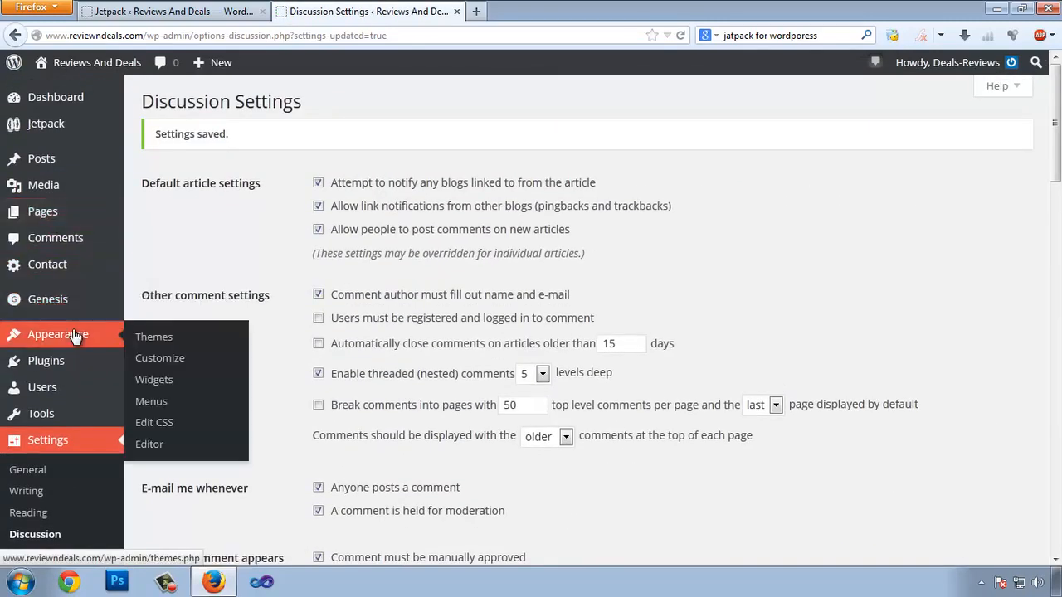
{"action": "left_click", "coordinate": [153, 390]}
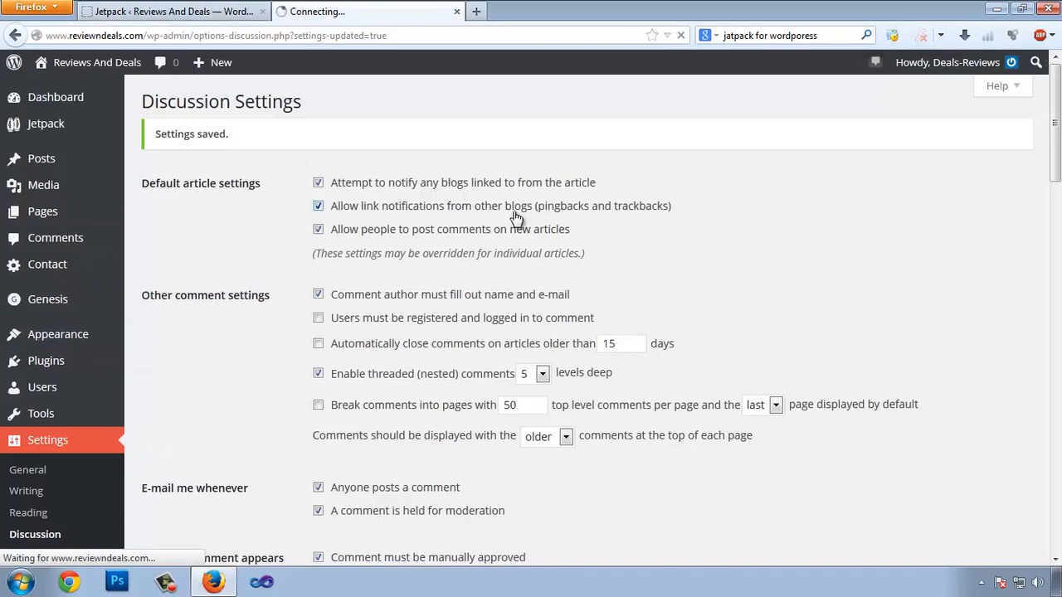
{"action": "left_click", "coordinate": [211, 7]}
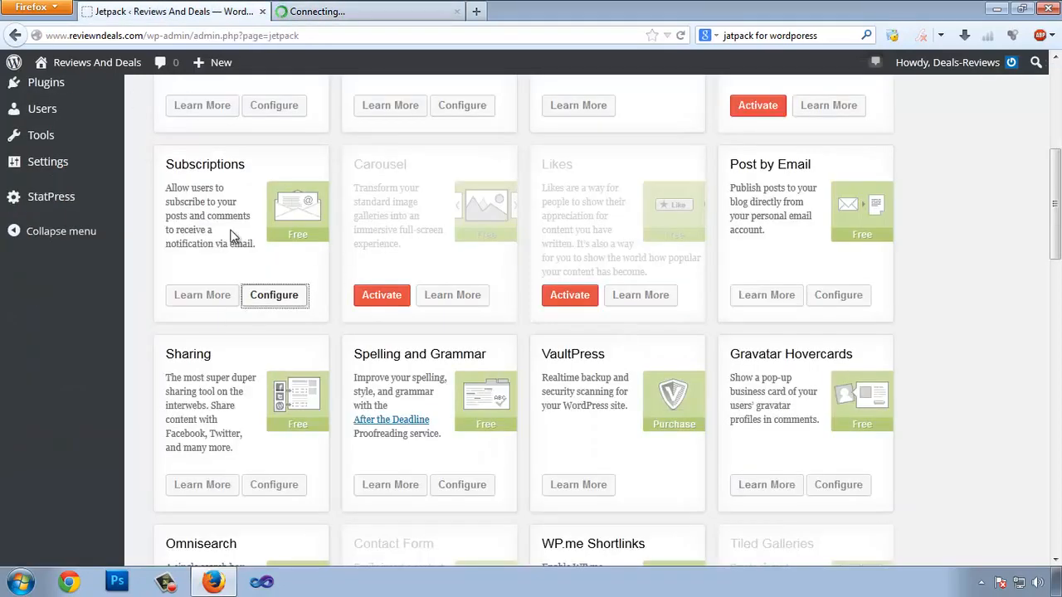
{"action": "left_click", "coordinate": [359, 13]}
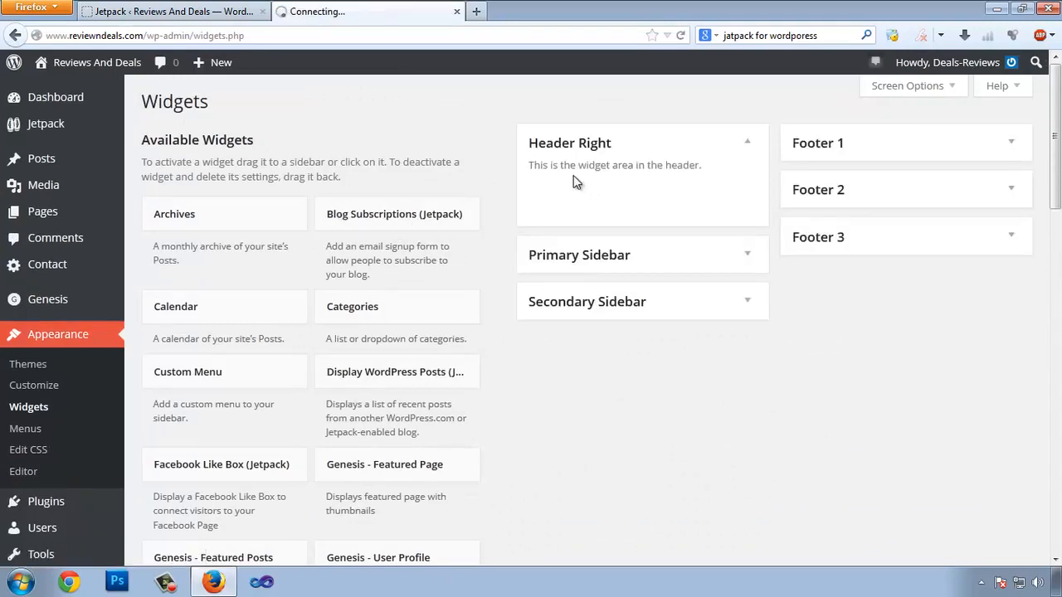
{"action": "left_click", "coordinate": [973, 252]}
{"action": "left_click_drag", "start_coordinate": [447, 265], "coordinate": [942, 336]}
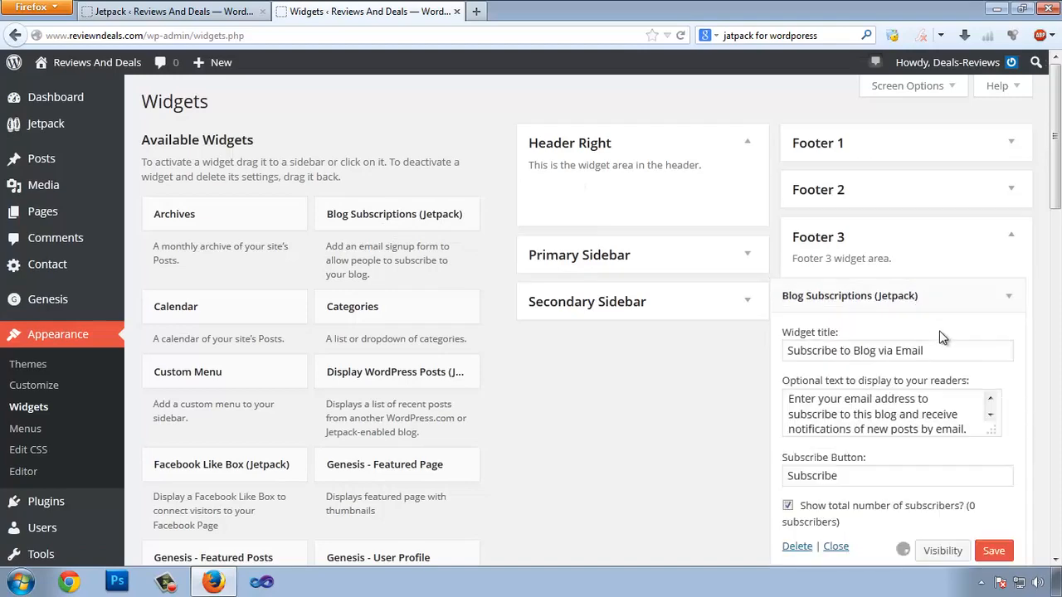
{"action": "scroll", "coordinate": [941, 336], "scroll_direction": "down", "scroll_amount": 2}
{"action": "scroll", "coordinate": [218, 225], "scroll_direction": "up", "scroll_amount": 2}
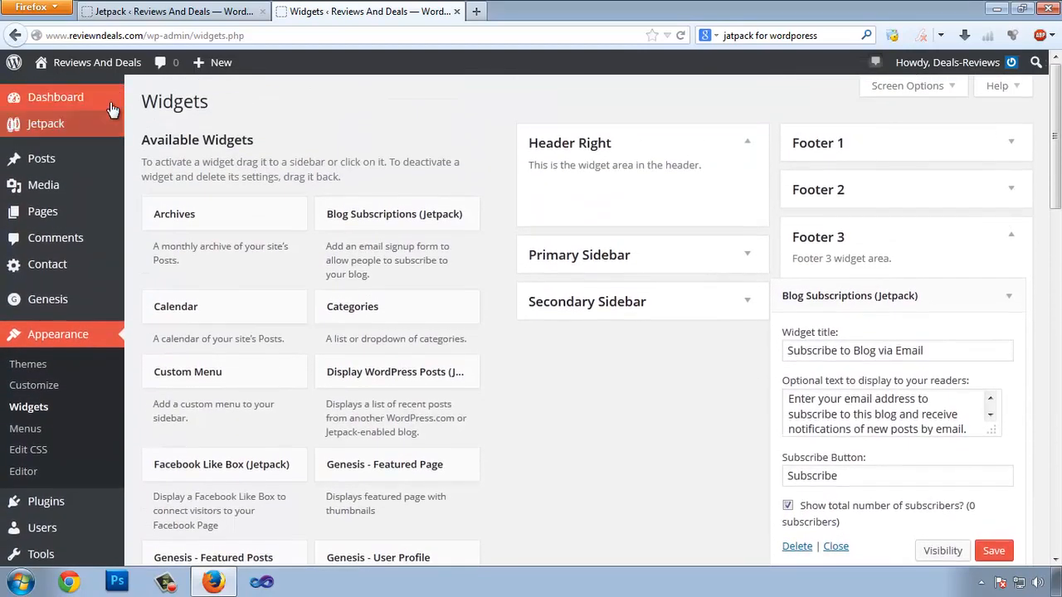
Open the live site in a new tab and view its About Us page
{"action": "mouse_move", "coordinate": [98, 66]}
{"action": "right_click", "coordinate": [55, 89]}
{"action": "left_click", "coordinate": [92, 95]}
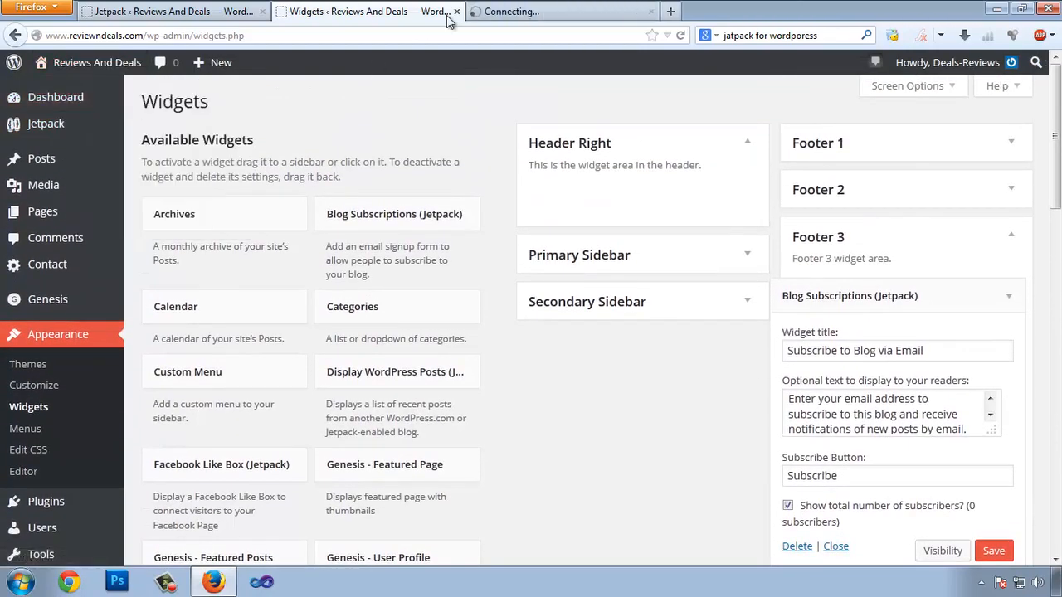
{"action": "left_click", "coordinate": [560, 12]}
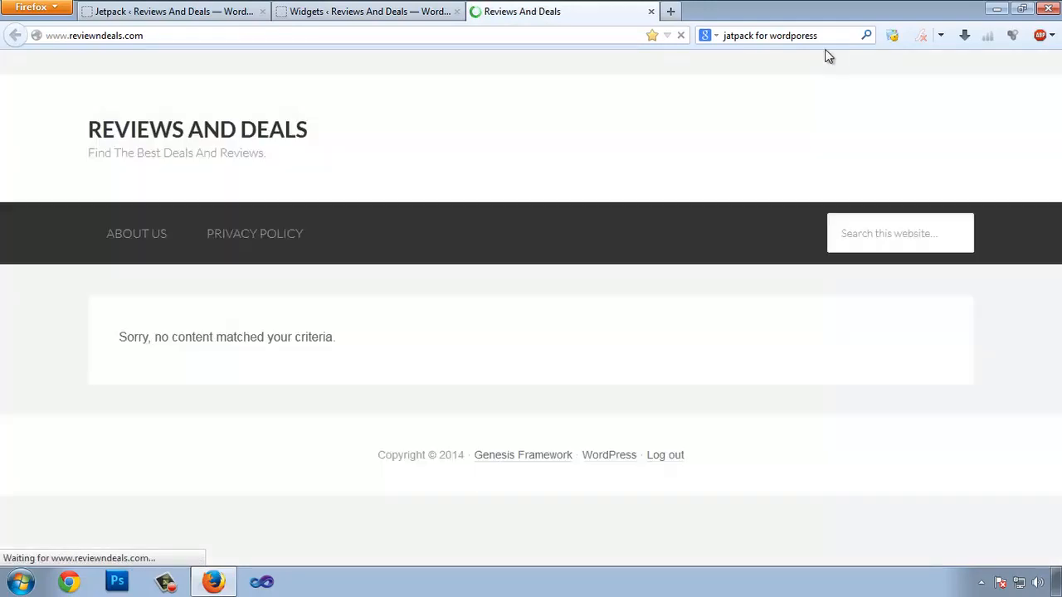
{"action": "left_click", "coordinate": [823, 37]}
{"action": "key", "text": "BackSpace"}
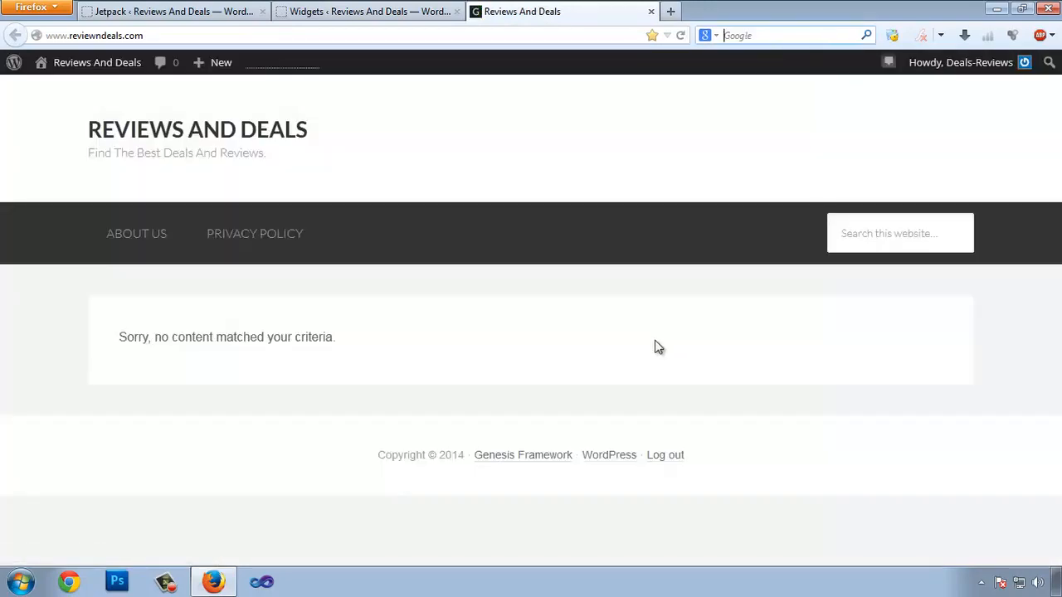
{"action": "left_click", "coordinate": [158, 235]}
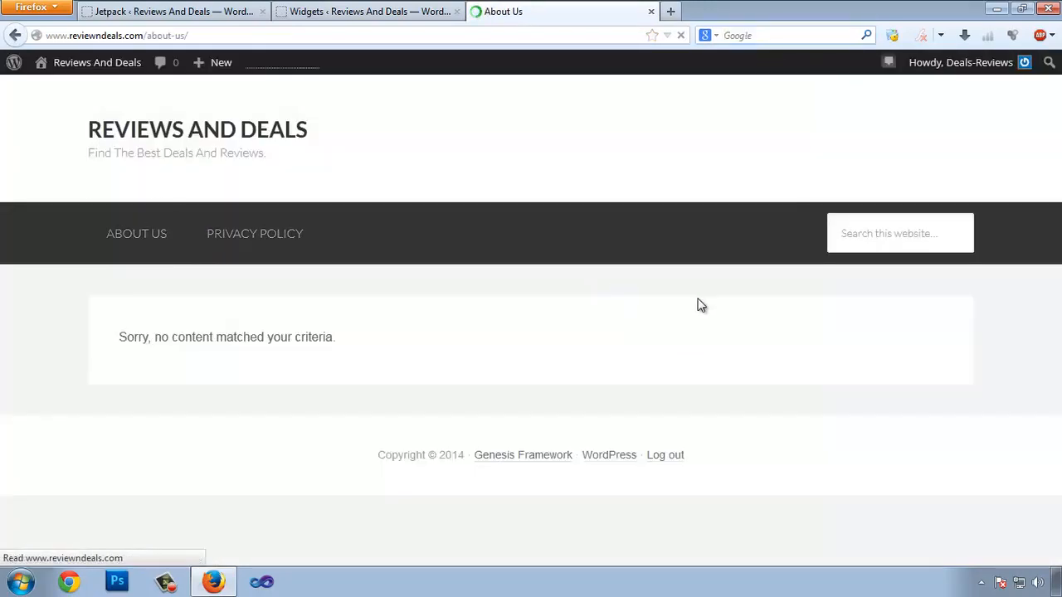
{"action": "scroll", "coordinate": [705, 310], "scroll_direction": "down", "scroll_amount": 10}
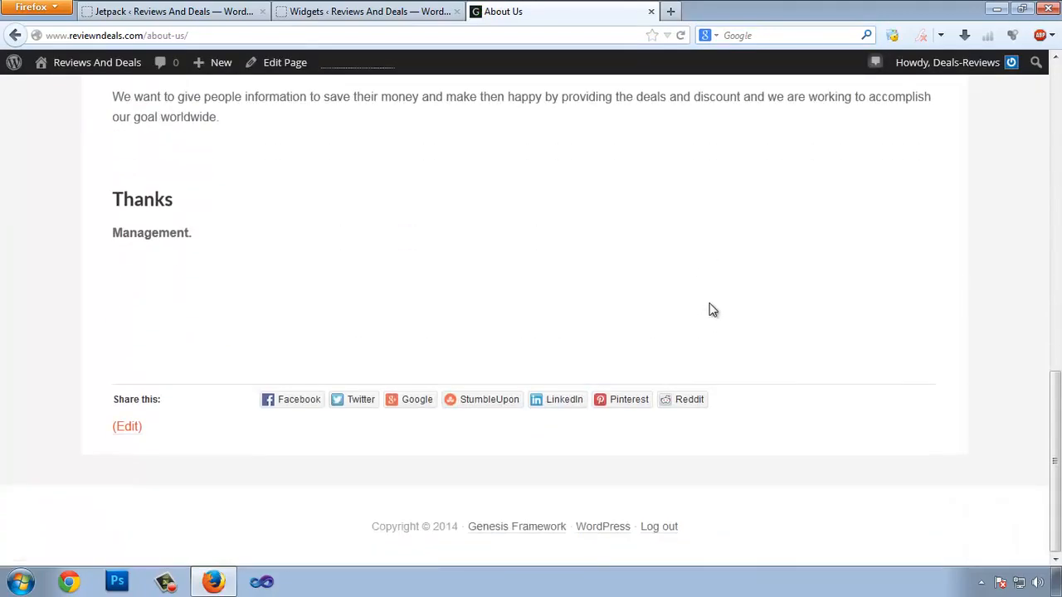
Compare the footer widgets in the Widgets admin with the live About Us page
{"action": "left_click", "coordinate": [444, 17]}
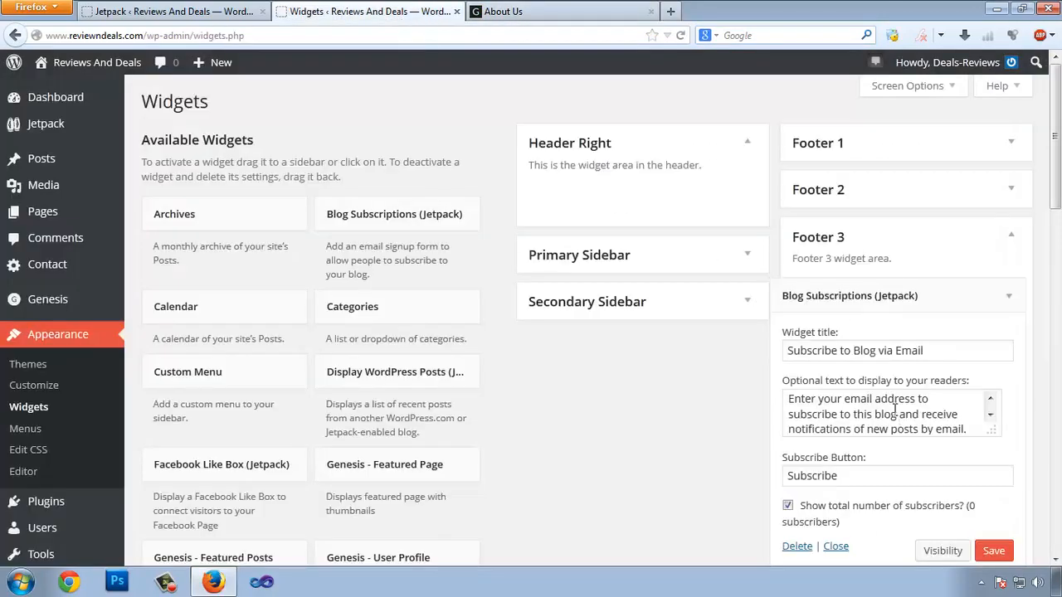
{"action": "scroll", "coordinate": [891, 391], "scroll_direction": "down", "scroll_amount": 5}
{"action": "scroll", "coordinate": [889, 392], "scroll_direction": "up", "scroll_amount": 3}
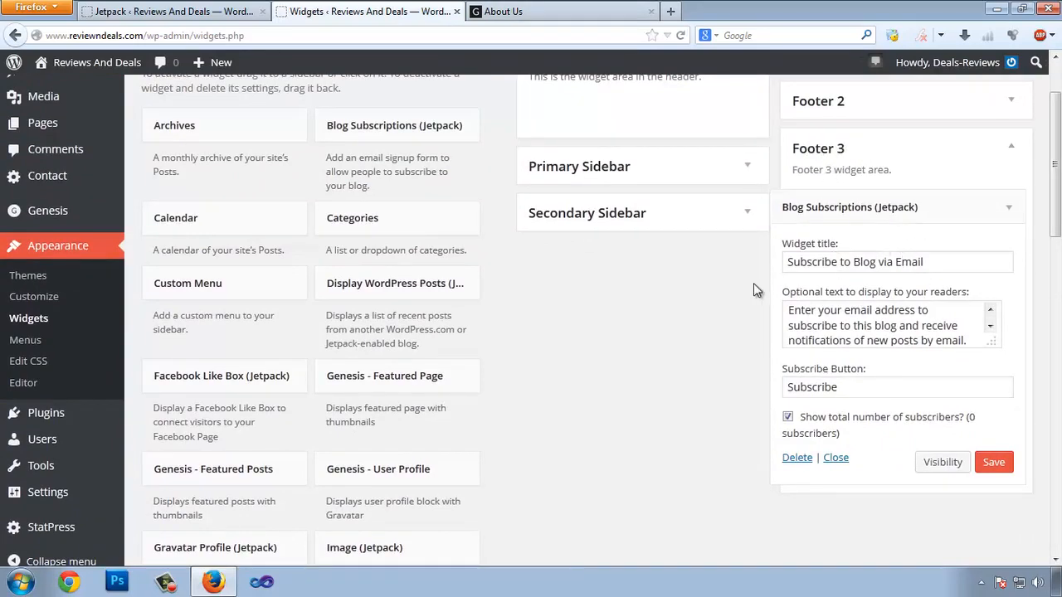
{"action": "scroll", "coordinate": [753, 283], "scroll_direction": "up", "scroll_amount": 2}
{"action": "left_click", "coordinate": [514, 12]}
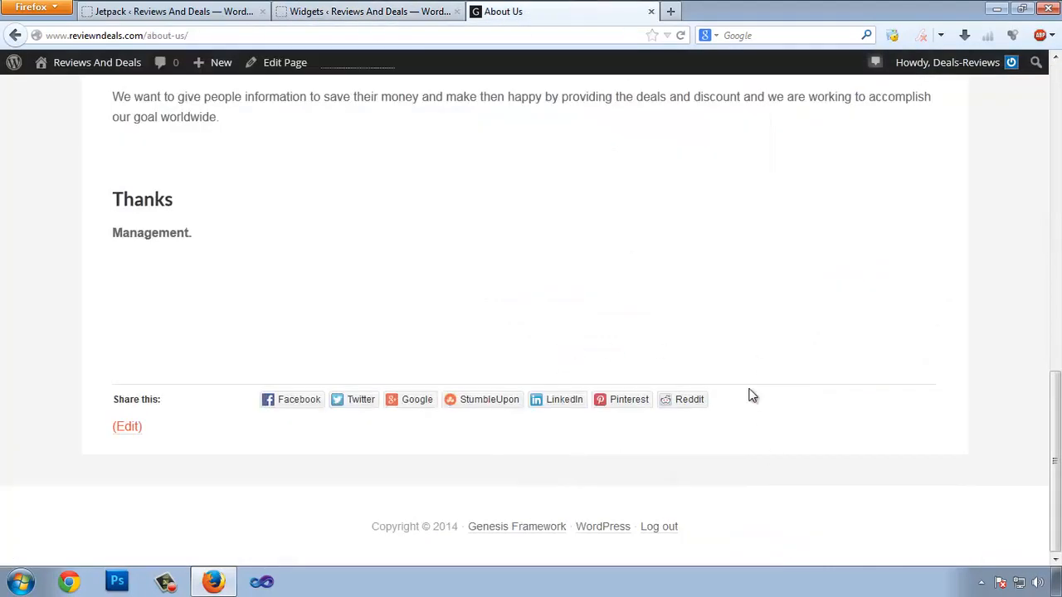
{"action": "scroll", "coordinate": [695, 236], "scroll_direction": "up", "scroll_amount": 7}
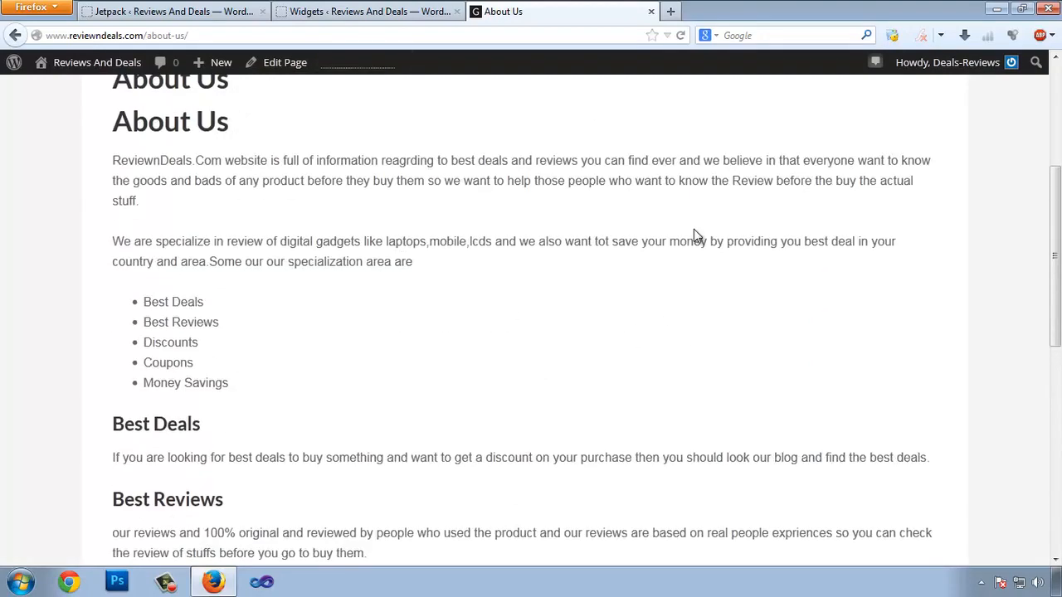
{"action": "left_click", "coordinate": [372, 12]}
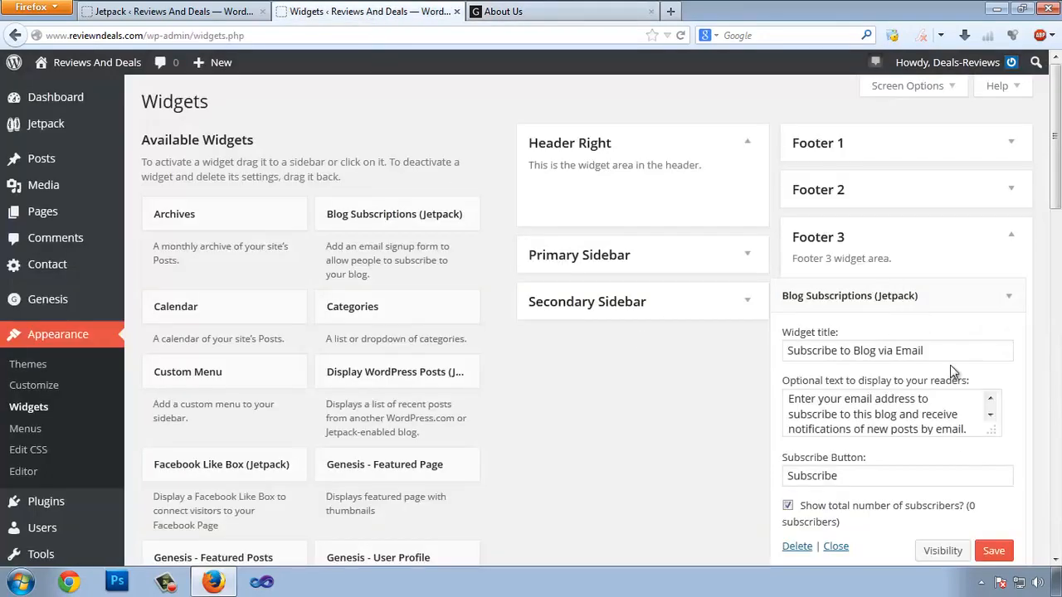
Delete the Blog Subscriptions widget from Footer 3, then close the Widgets and About Us tabs
{"action": "left_click", "coordinate": [989, 414]}
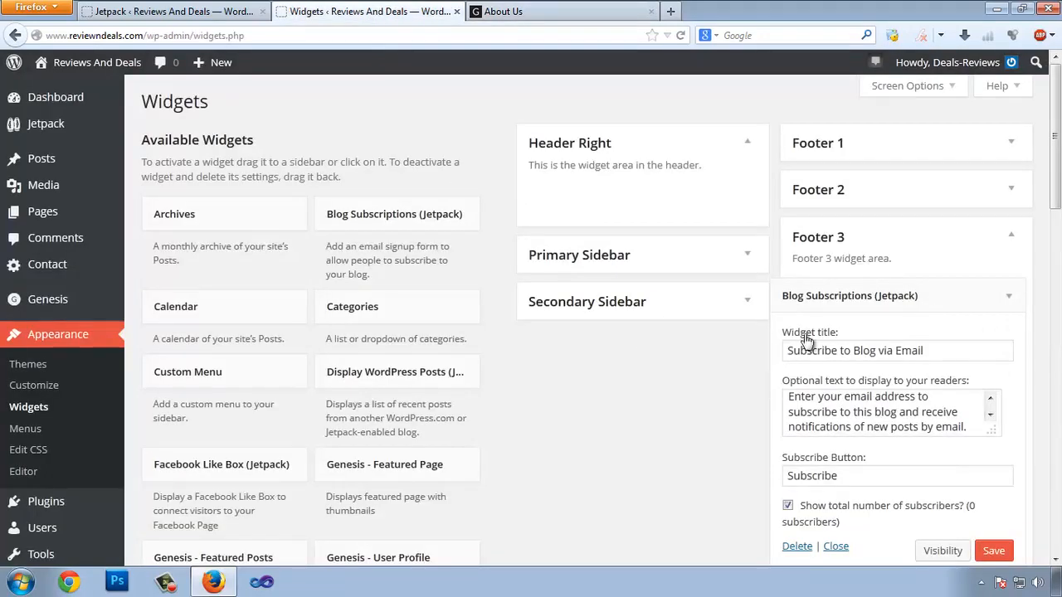
{"action": "left_click", "coordinate": [798, 547]}
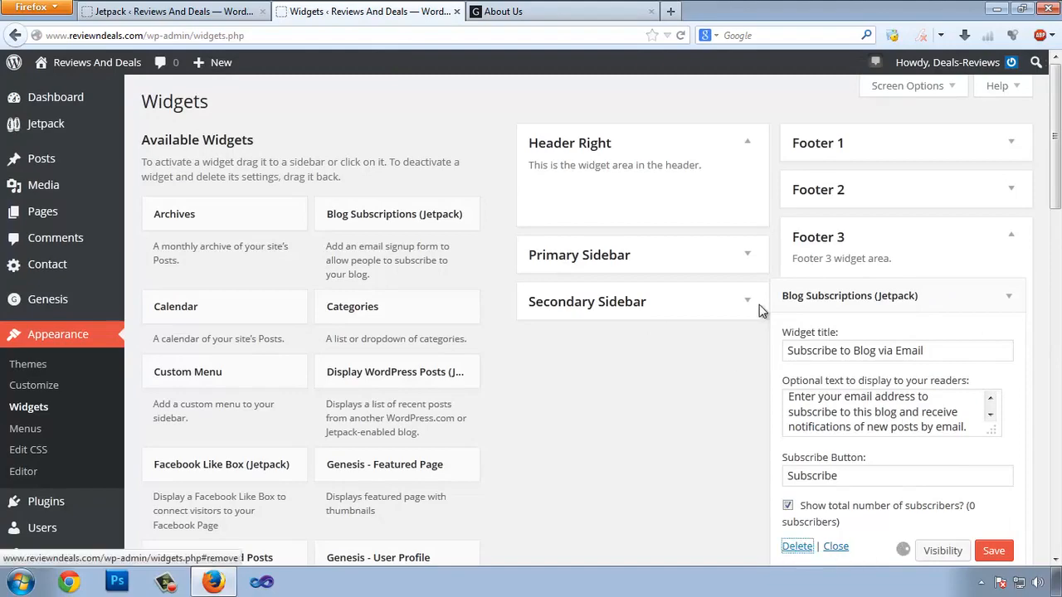
{"action": "left_click", "coordinate": [457, 12]}
{"action": "left_click", "coordinate": [457, 12]}
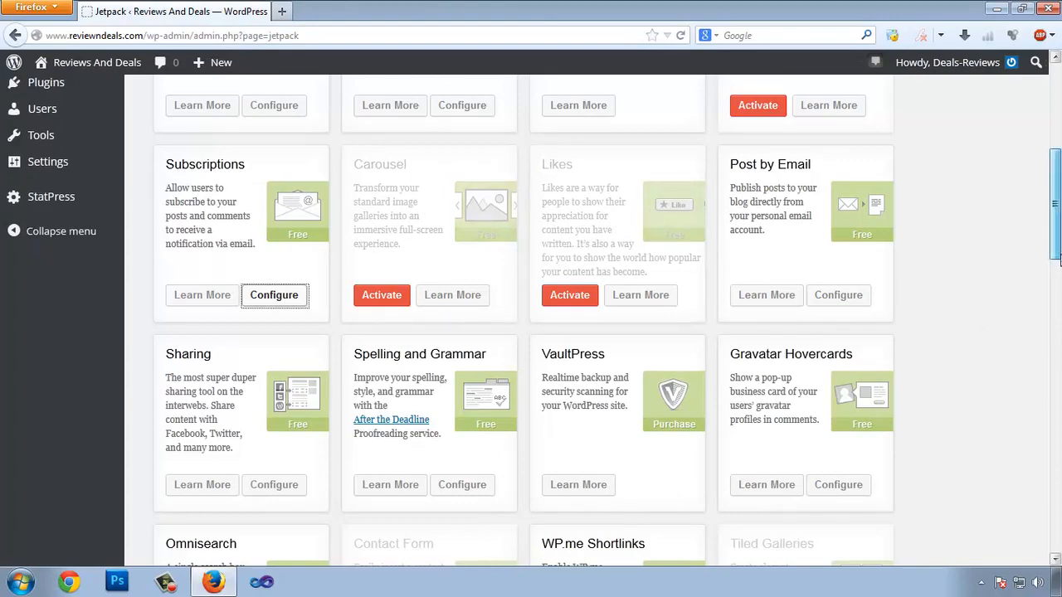
Open the Jetpack Sharing configuration in a new tab
{"action": "scroll", "coordinate": [628, 274], "scroll_direction": "down", "scroll_amount": 2}
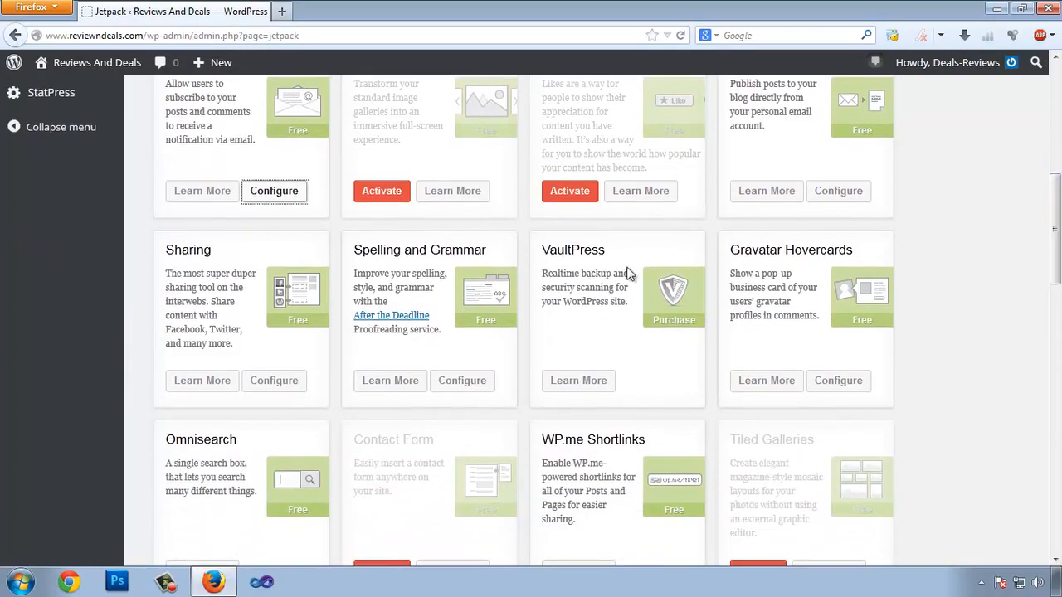
{"action": "right_click", "coordinate": [282, 390]}
{"action": "left_click", "coordinate": [332, 396]}
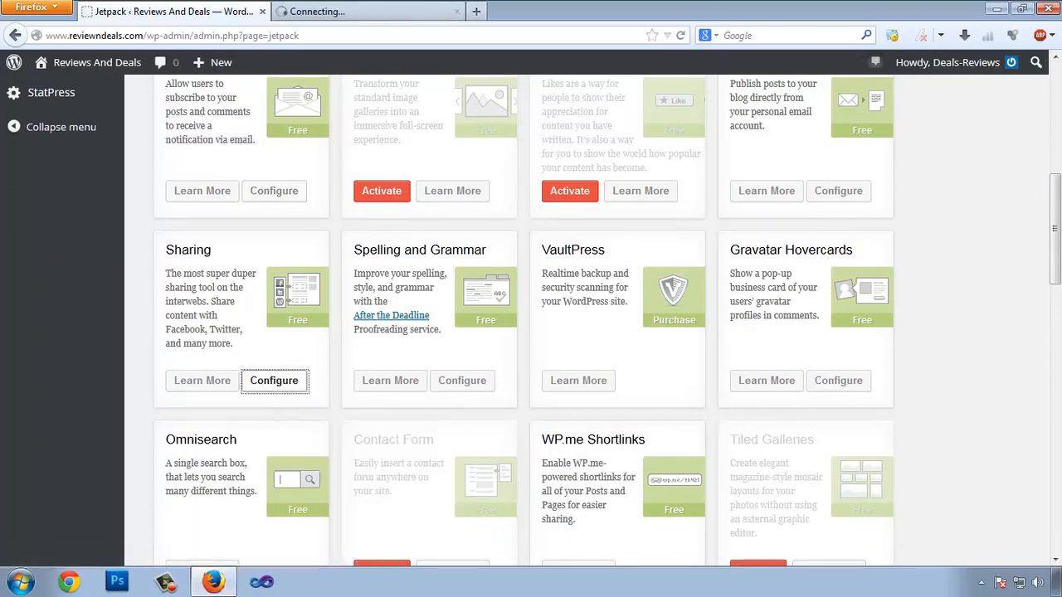
Activate the Jetpack Mobile Theme module and scroll down the modules page
{"action": "scroll", "coordinate": [394, 286], "scroll_direction": "down", "scroll_amount": 3}
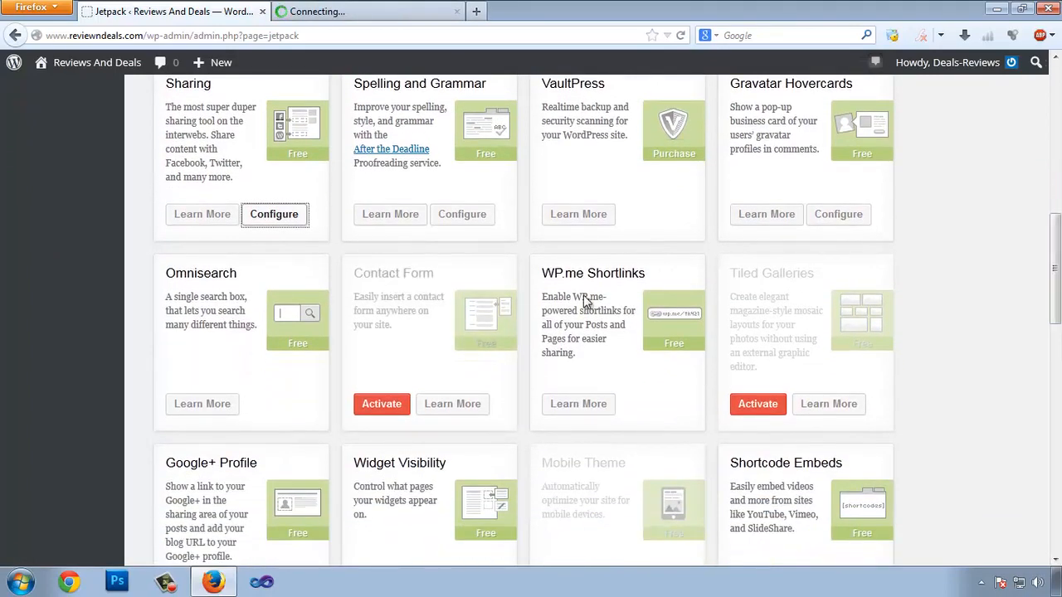
{"action": "left_click_drag", "start_coordinate": [1057, 289], "coordinate": [1059, 355]}
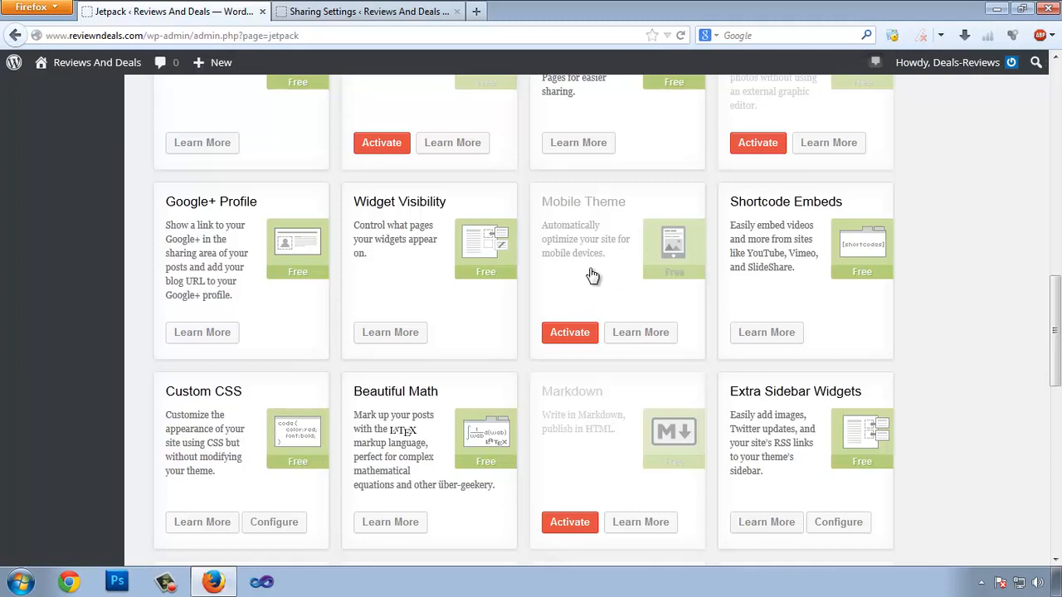
{"action": "left_click", "coordinate": [565, 340]}
{"action": "scroll", "coordinate": [572, 336], "scroll_direction": "down", "scroll_amount": 8}
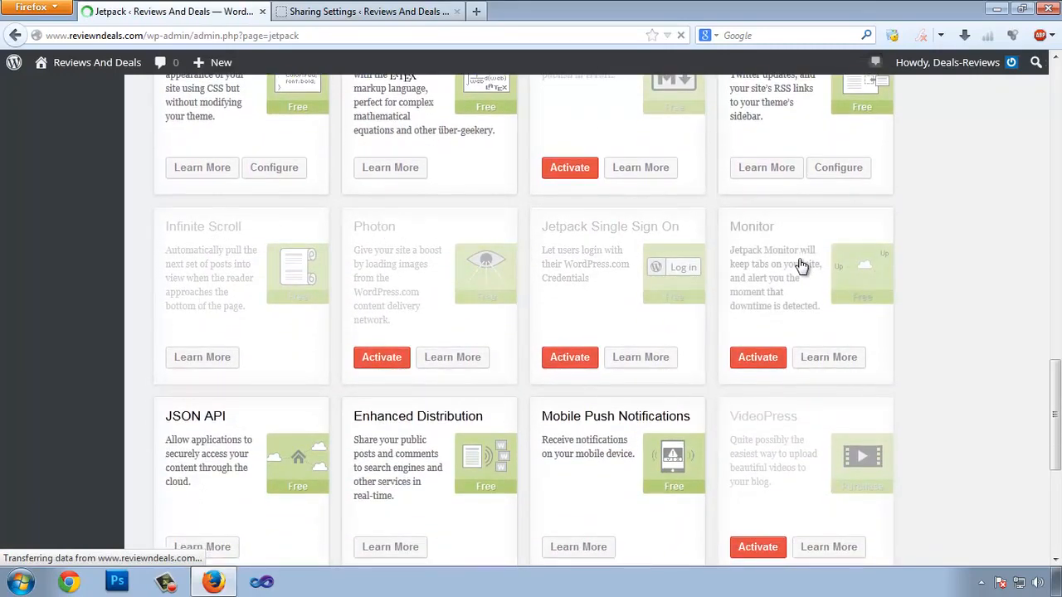
{"action": "scroll", "coordinate": [796, 274], "scroll_direction": "down", "scroll_amount": 2}
{"action": "scroll", "coordinate": [760, 427], "scroll_direction": "down", "scroll_amount": 4}
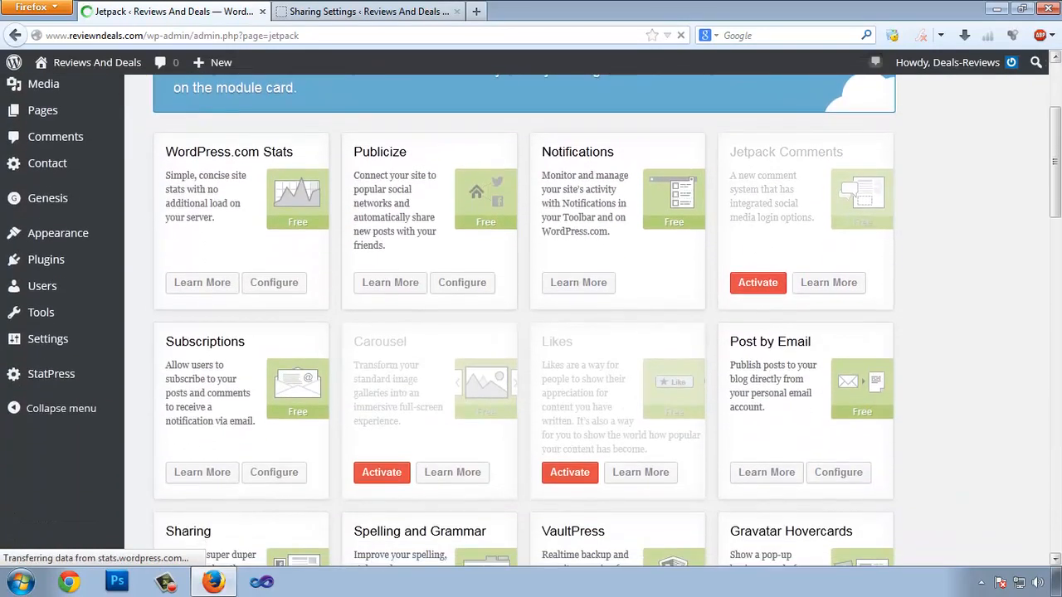
{"action": "left_click_drag", "start_coordinate": [1056, 165], "coordinate": [1054, 451]}
Glance over the Sharing Settings page, then close its tab
{"action": "left_click", "coordinate": [357, 11]}
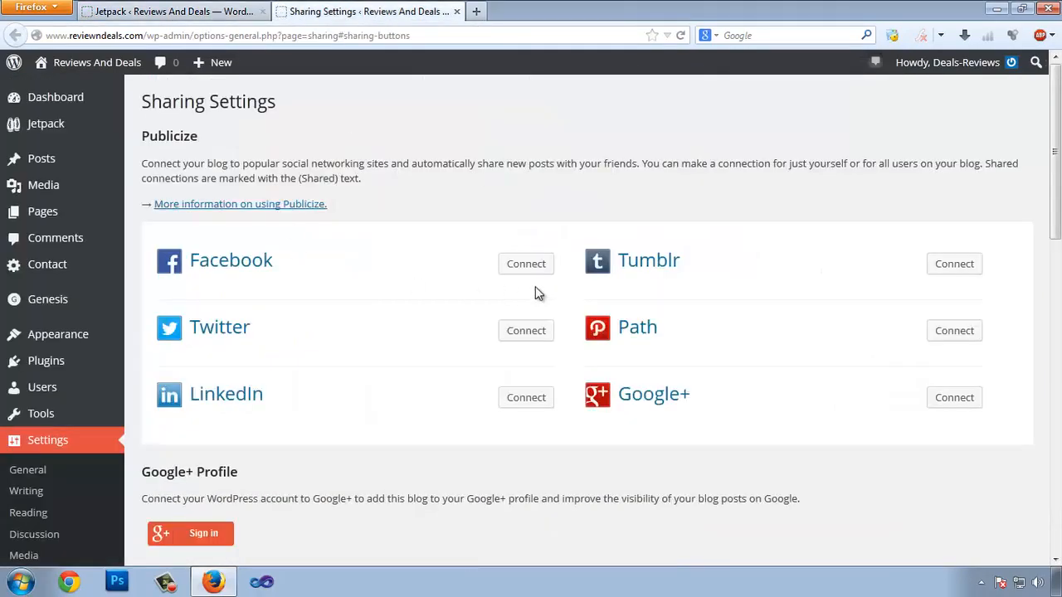
{"action": "scroll", "coordinate": [377, 313], "scroll_direction": "down", "scroll_amount": 3}
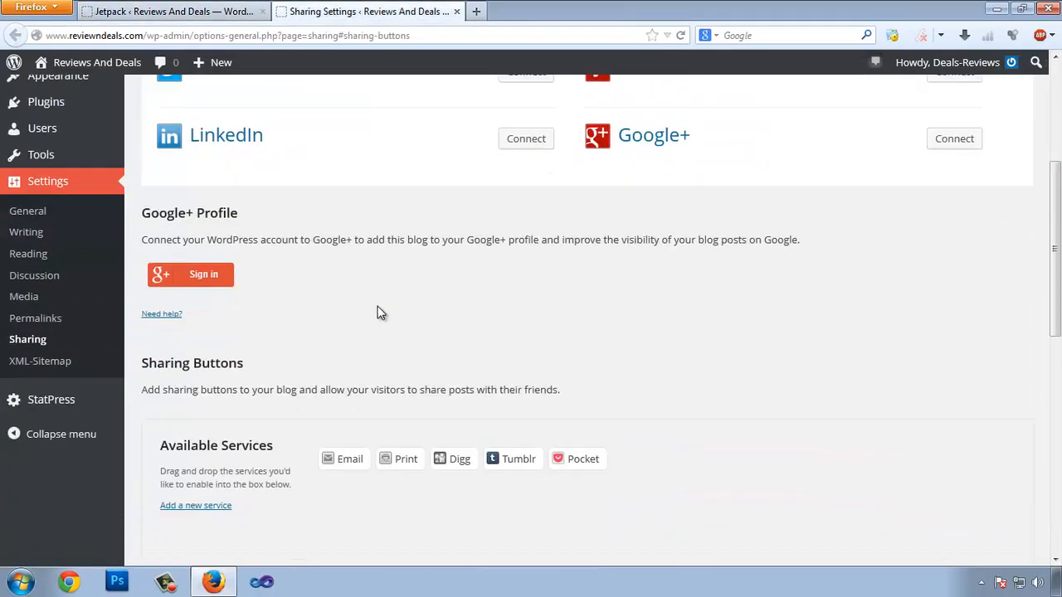
{"action": "left_click", "coordinate": [456, 15]}
Scroll up and down the Jetpack modules page to review the module cards
{"action": "scroll", "coordinate": [439, 258], "scroll_direction": "down", "scroll_amount": 5}
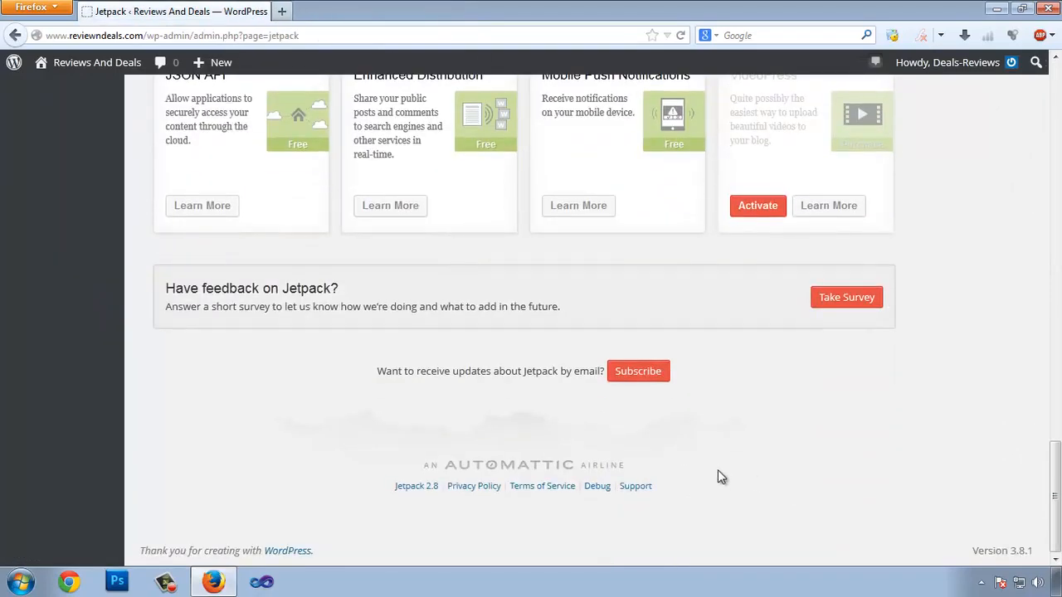
{"action": "scroll", "coordinate": [373, 423], "scroll_direction": "up", "scroll_amount": 3}
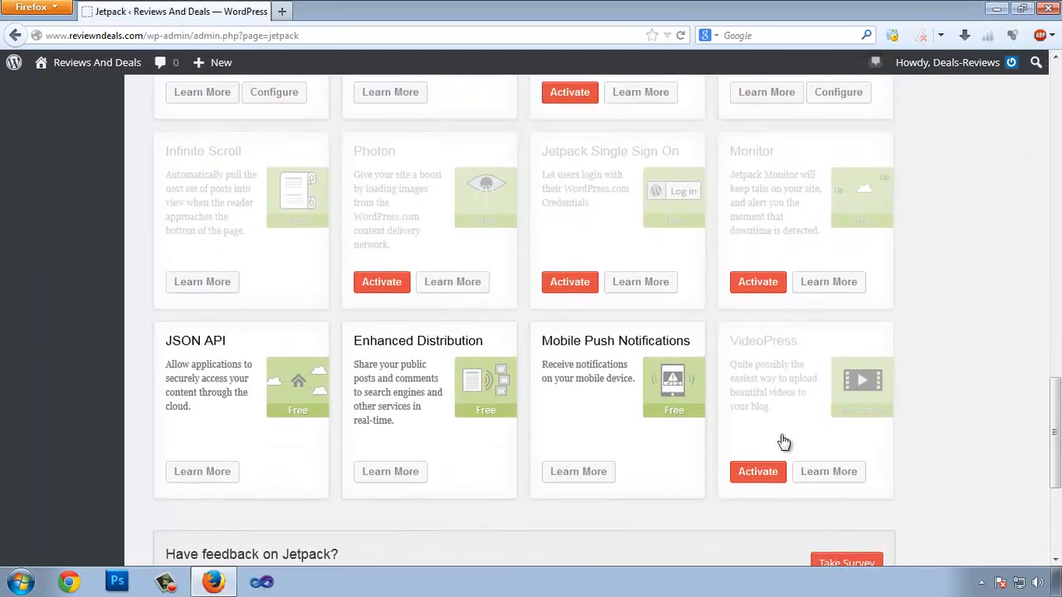
{"action": "scroll", "coordinate": [705, 274], "scroll_direction": "up", "scroll_amount": 2}
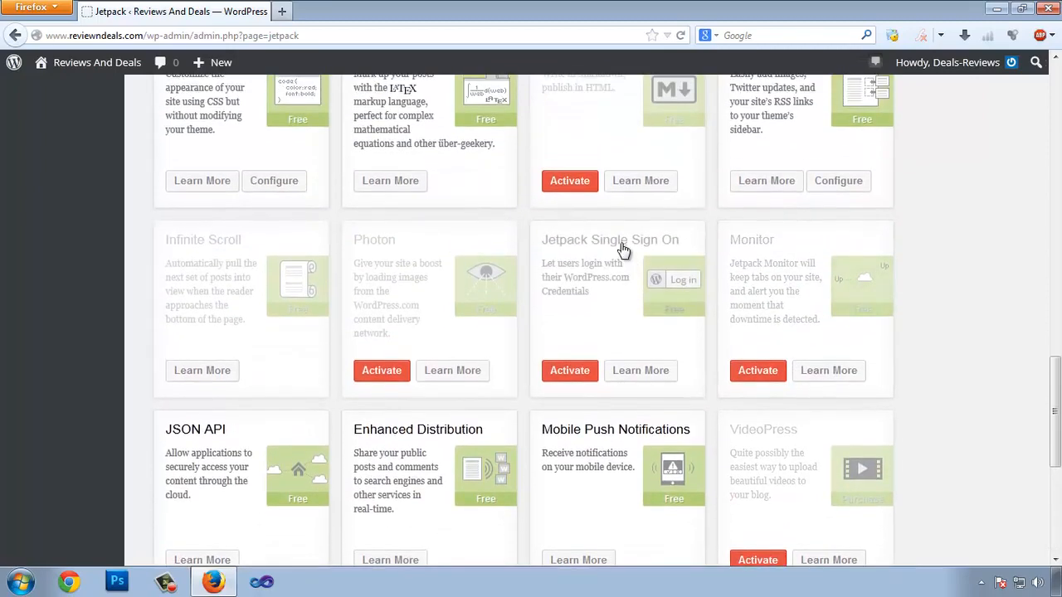
{"action": "scroll", "coordinate": [348, 303], "scroll_direction": "up", "scroll_amount": 3}
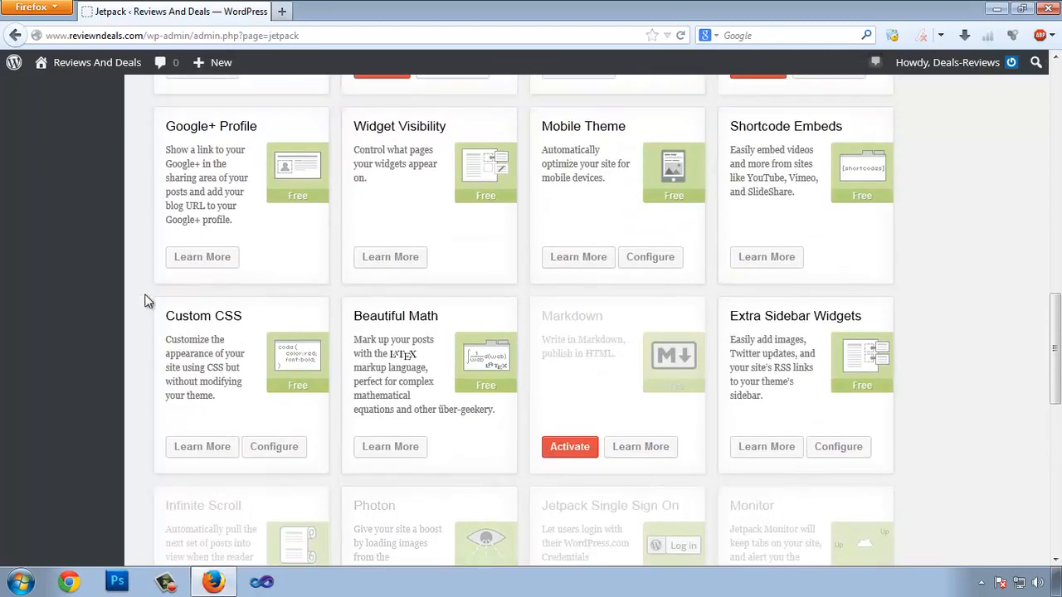
{"action": "scroll", "coordinate": [876, 261], "scroll_direction": "up", "scroll_amount": 3}
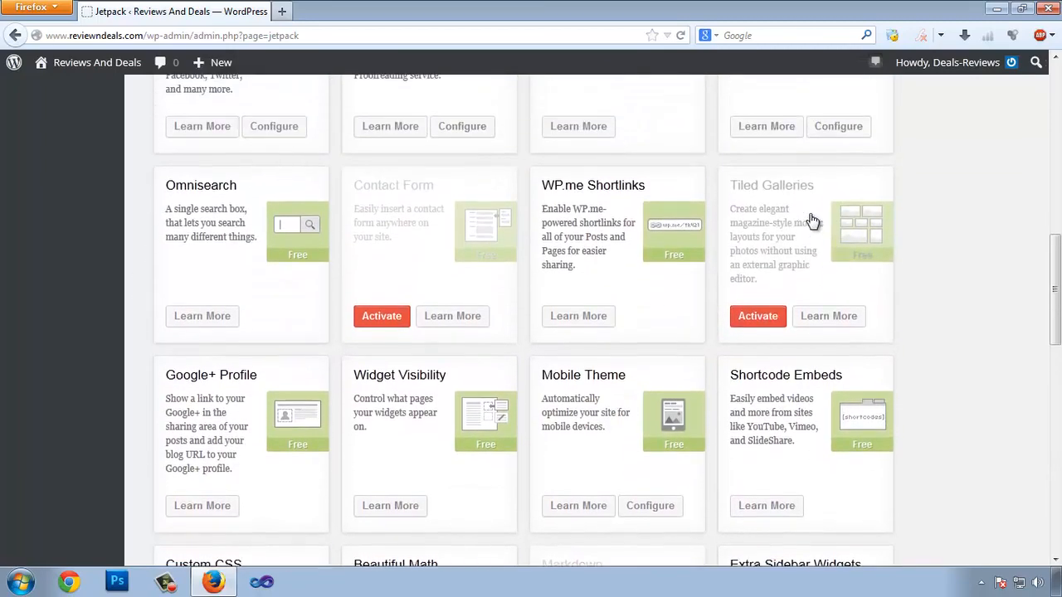
{"action": "scroll", "coordinate": [469, 274], "scroll_direction": "up", "scroll_amount": 5}
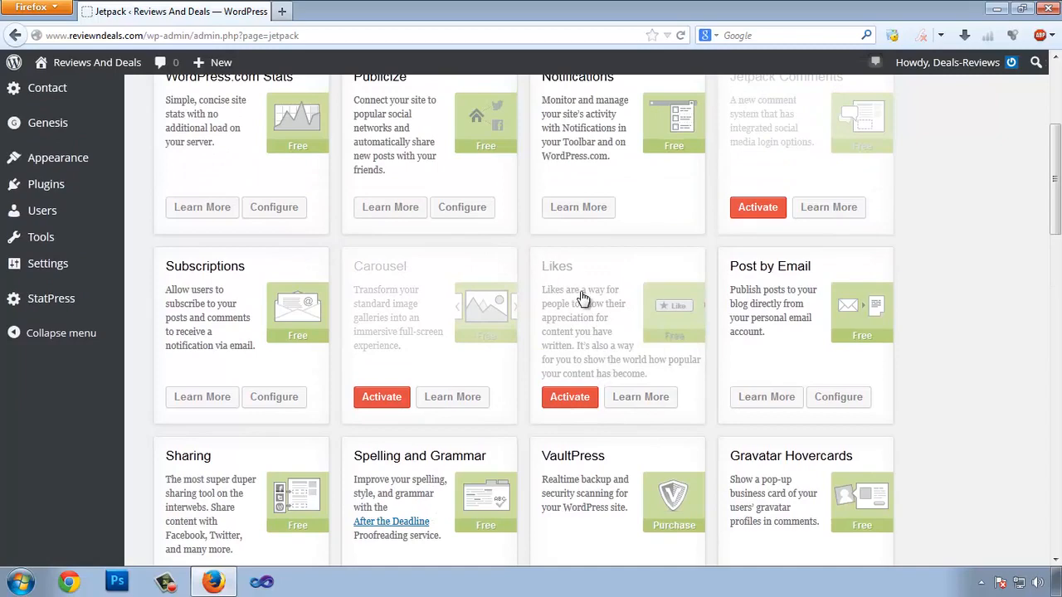
{"action": "scroll", "coordinate": [555, 294], "scroll_direction": "up", "scroll_amount": 3}
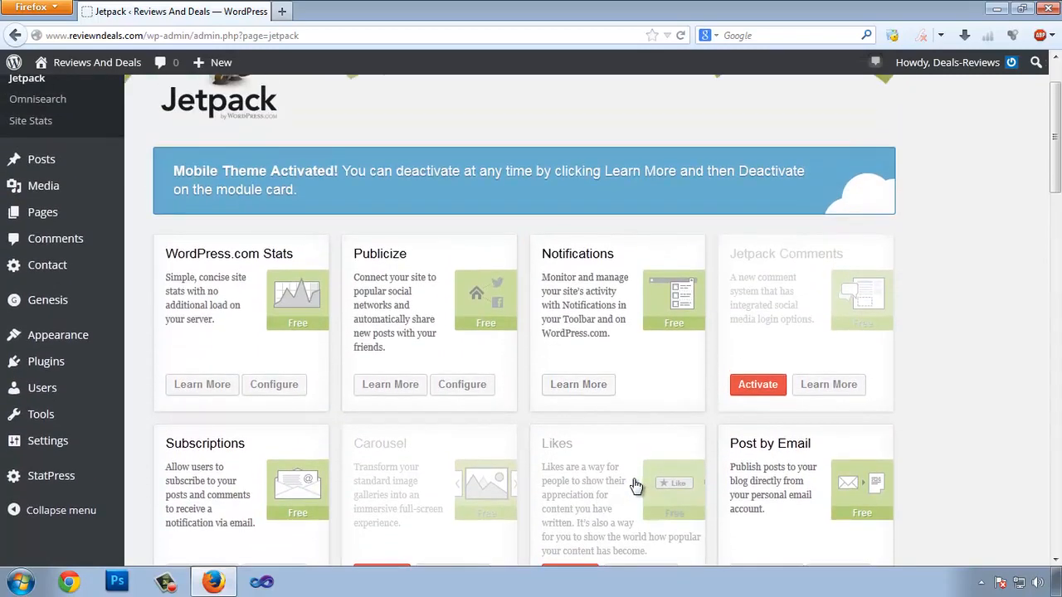
{"action": "scroll", "coordinate": [593, 455], "scroll_direction": "down", "scroll_amount": 3}
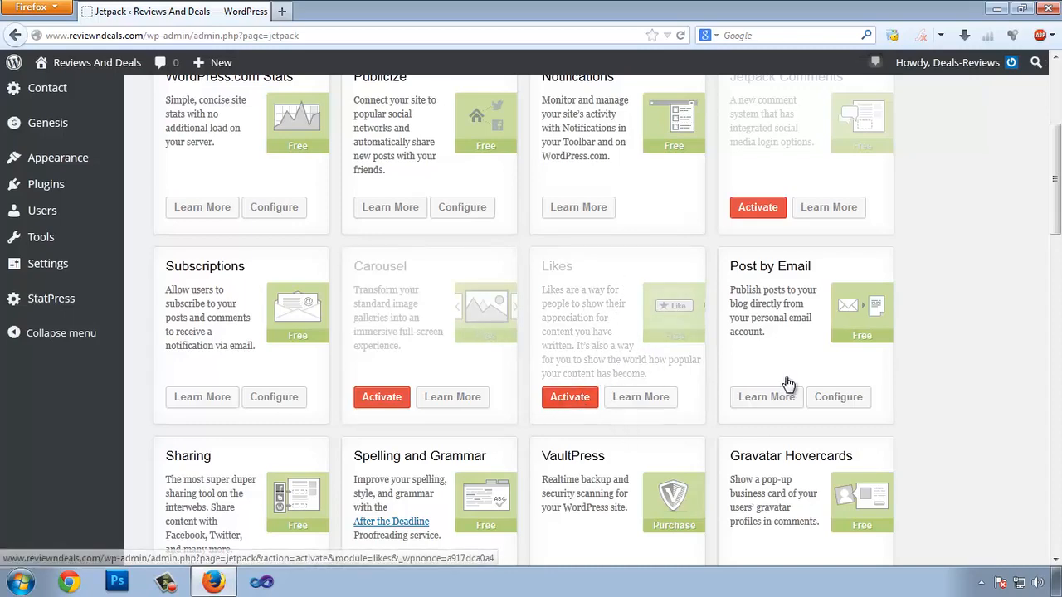
{"action": "scroll", "coordinate": [753, 312], "scroll_direction": "down", "scroll_amount": 1}
{"action": "scroll", "coordinate": [754, 312], "scroll_direction": "down", "scroll_amount": 3}
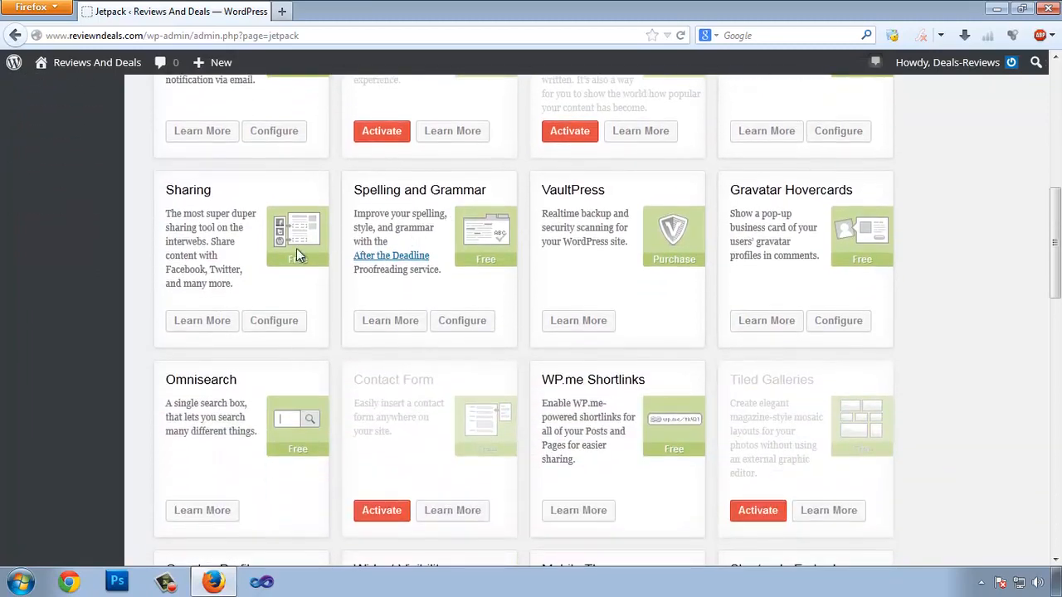
{"action": "scroll", "coordinate": [651, 321], "scroll_direction": "down", "scroll_amount": 2}
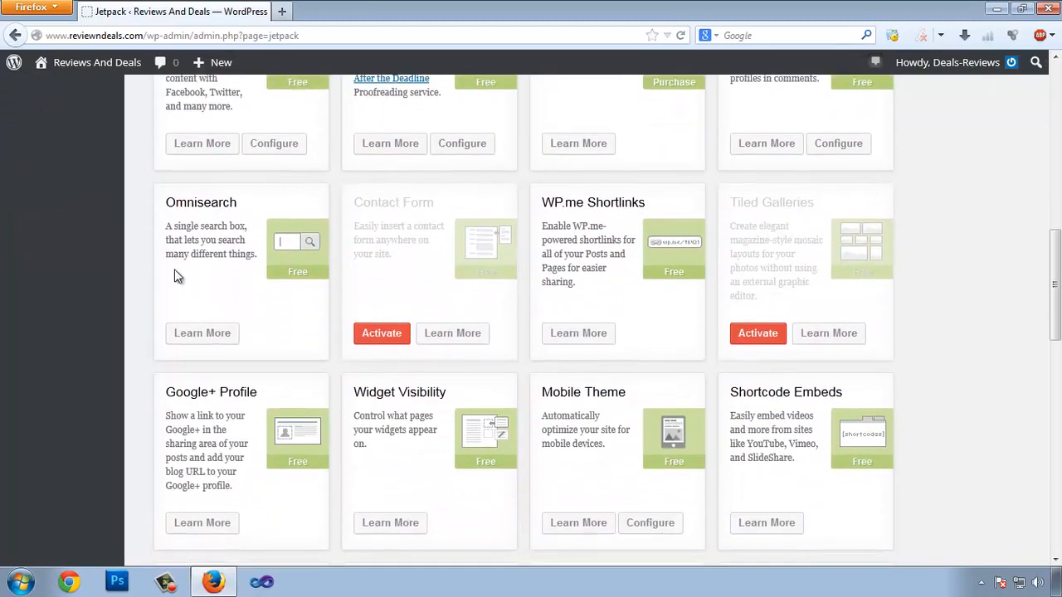
{"action": "scroll", "coordinate": [547, 361], "scroll_direction": "down", "scroll_amount": 4}
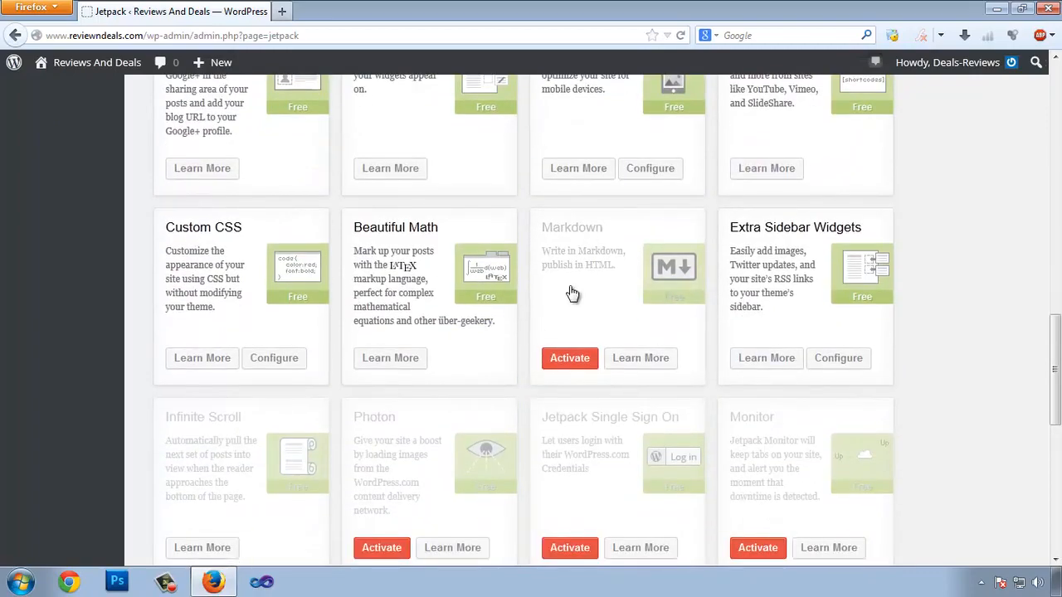
{"action": "scroll", "coordinate": [572, 292], "scroll_direction": "down", "scroll_amount": 6}
{"action": "left_click_drag", "start_coordinate": [1058, 442], "coordinate": [1053, 146]}
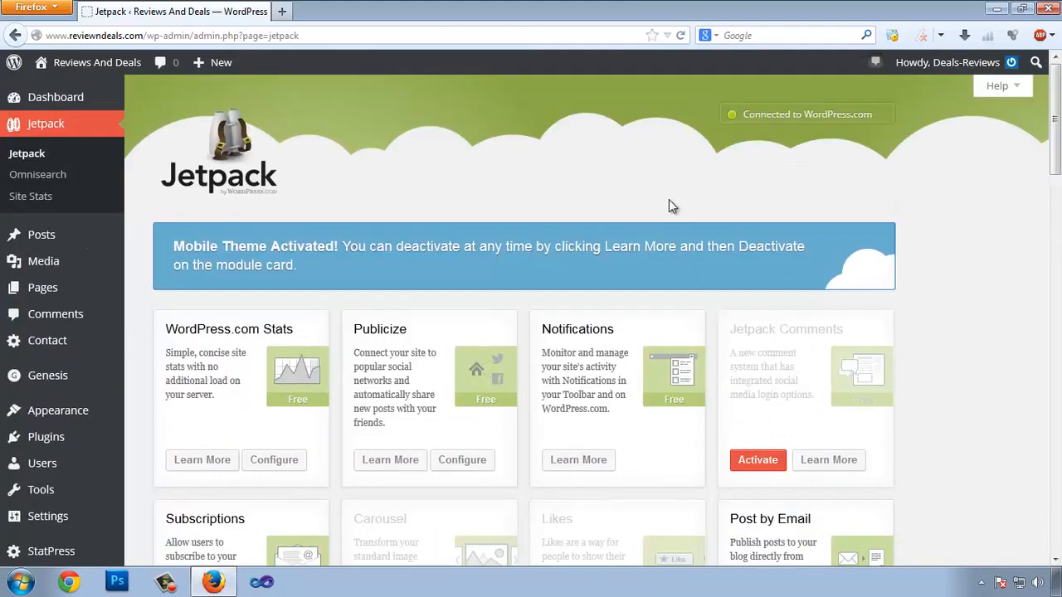
{"action": "scroll", "coordinate": [472, 366], "scroll_direction": "down", "scroll_amount": 2}
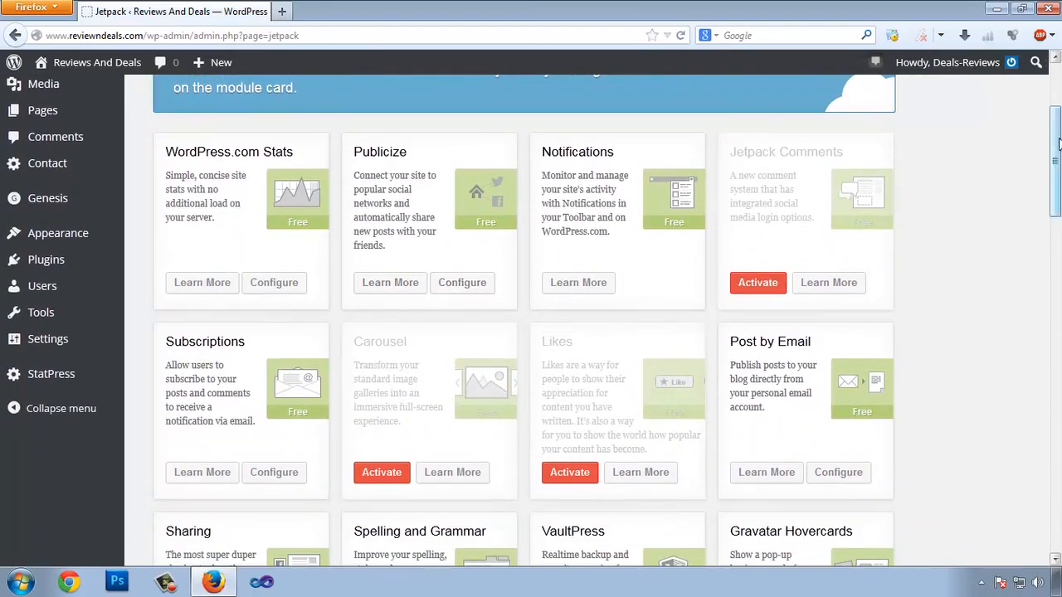
{"action": "scroll", "coordinate": [380, 299], "scroll_direction": "down", "scroll_amount": 1}
{"action": "scroll", "coordinate": [569, 357], "scroll_direction": "up", "scroll_amount": 3}
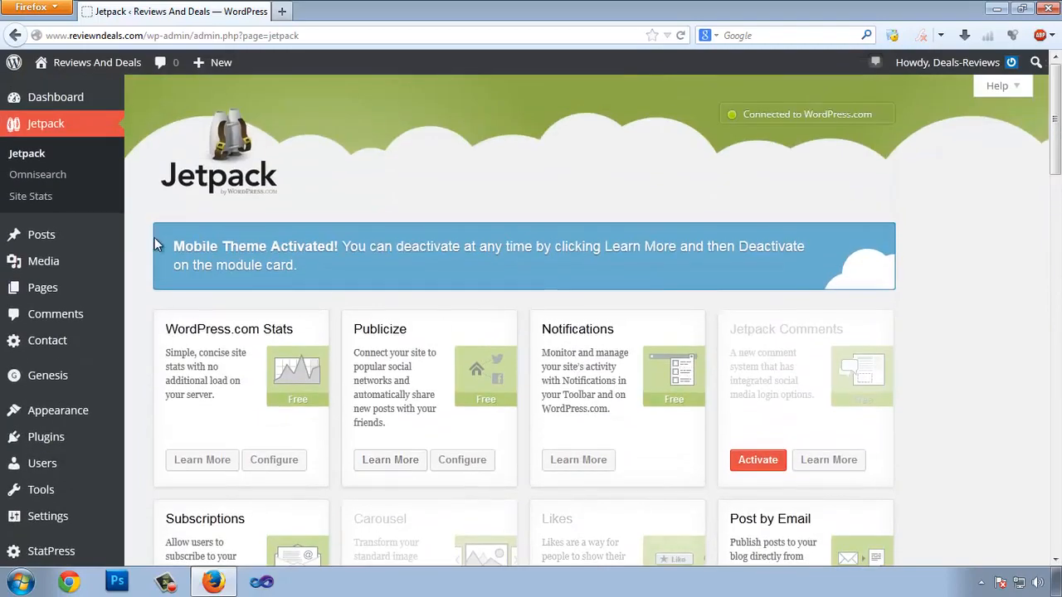